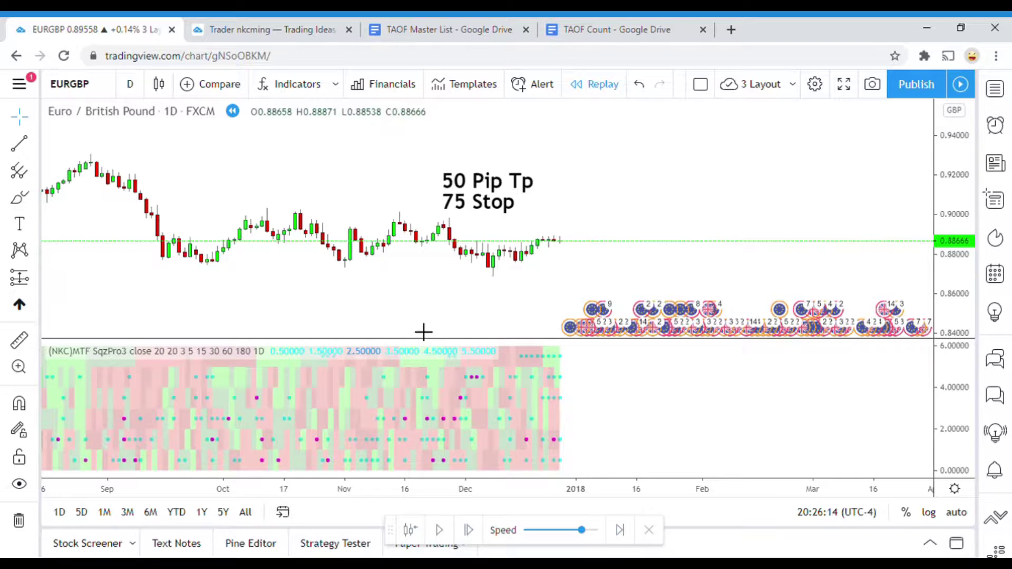
Switch to the TAOF Count document and review the tested-indicator, winner and best win rate entries.
left_click(594, 31)
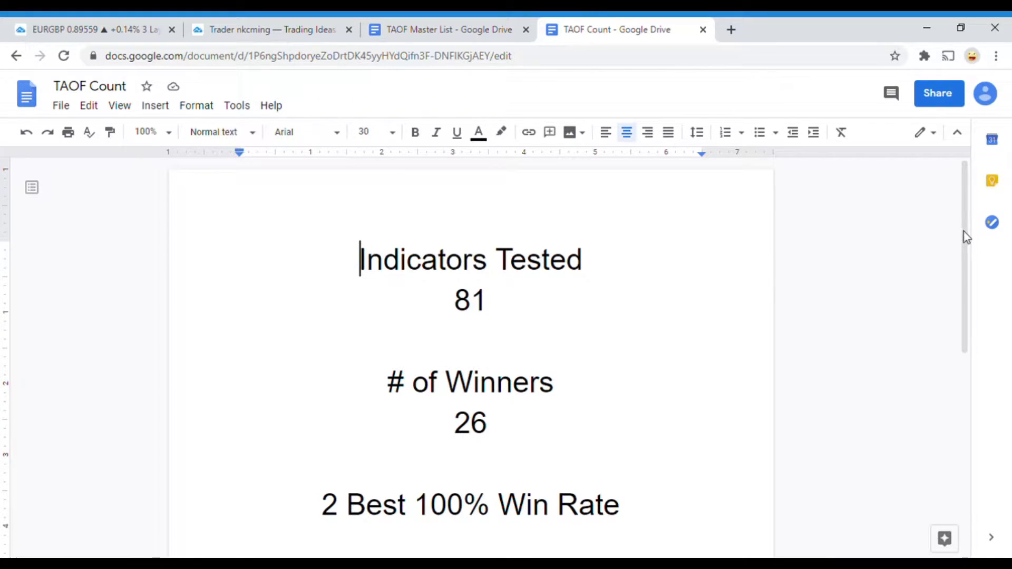
left_click_drag(967, 242, 969, 251)
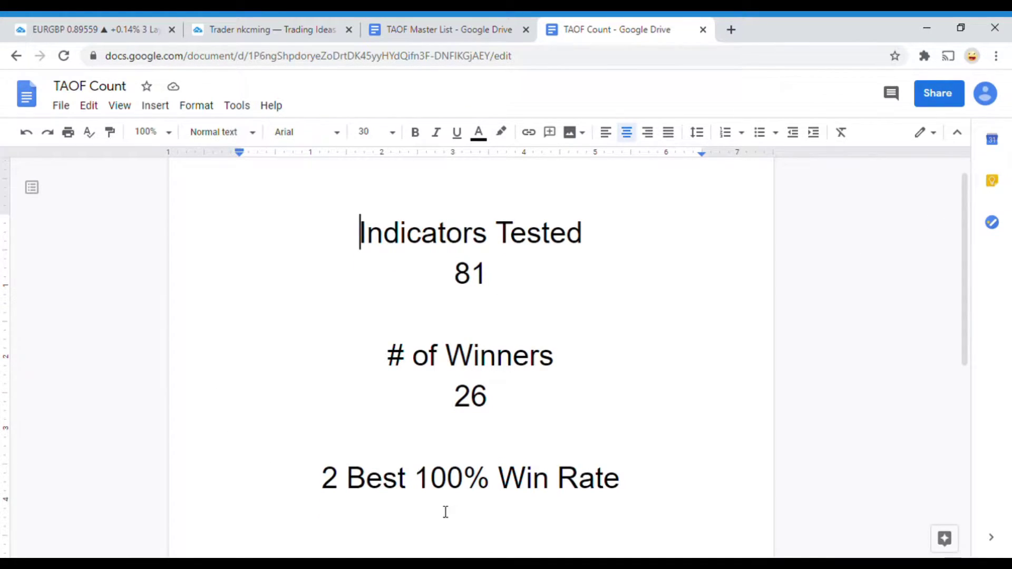
left_click(518, 534)
Return to the EURGBP daily chart and examine the price candles alongside the multi-timeframe squeeze indicator pane.
left_click(77, 32)
left_click_drag(477, 305, 448, 287)
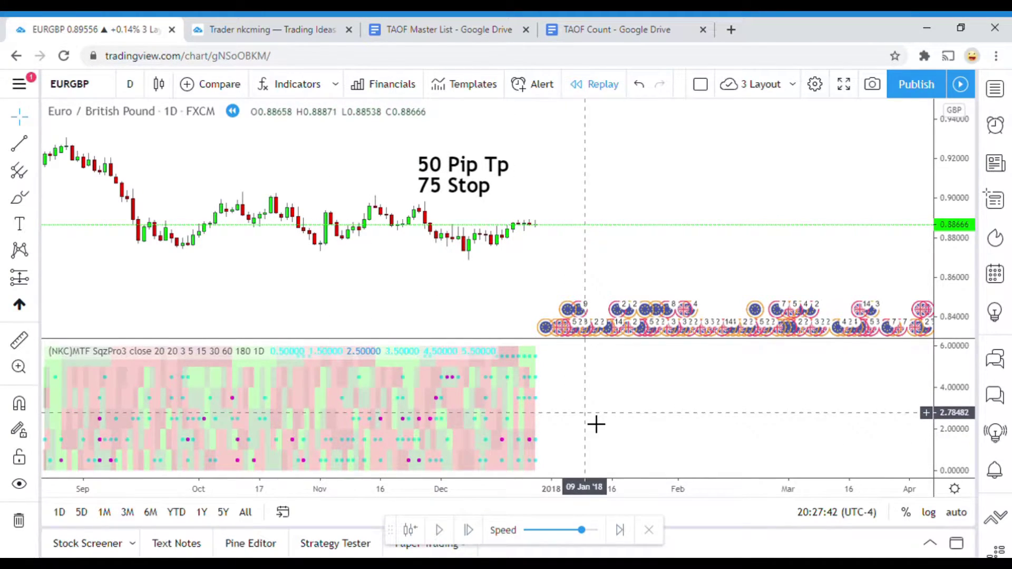
left_click_drag(597, 423, 671, 420)
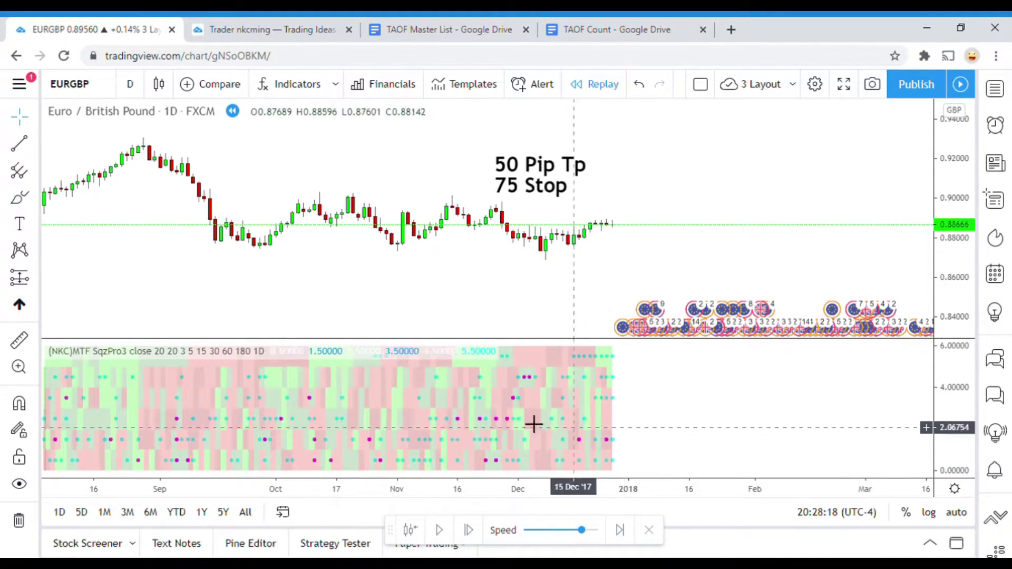
left_click_drag(681, 434, 641, 451)
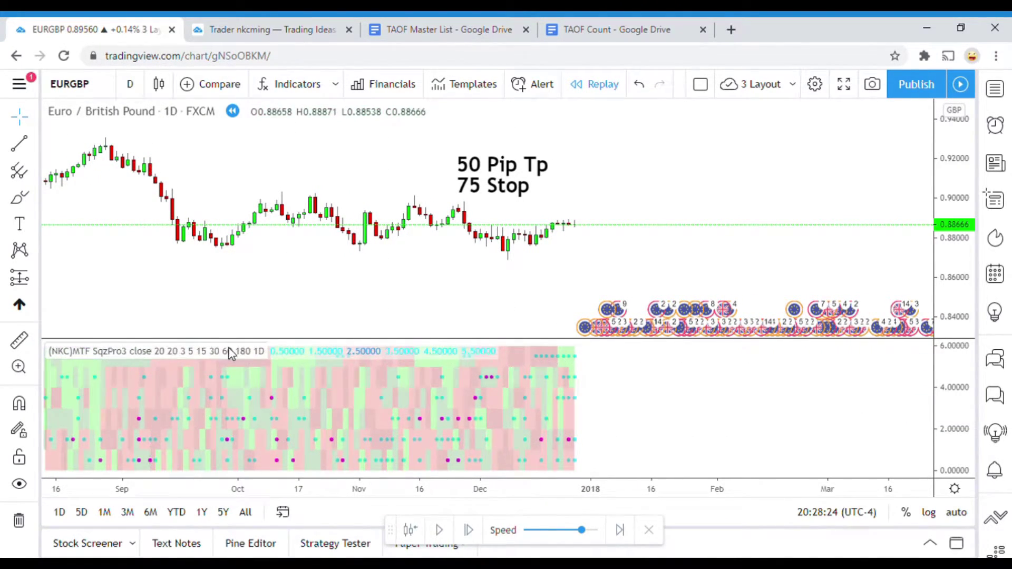
Open the (NKC)MTF SqzPro3 style settings, move the dialog clear of the indicator, and find the Hlines Background sections.
left_click(299, 350)
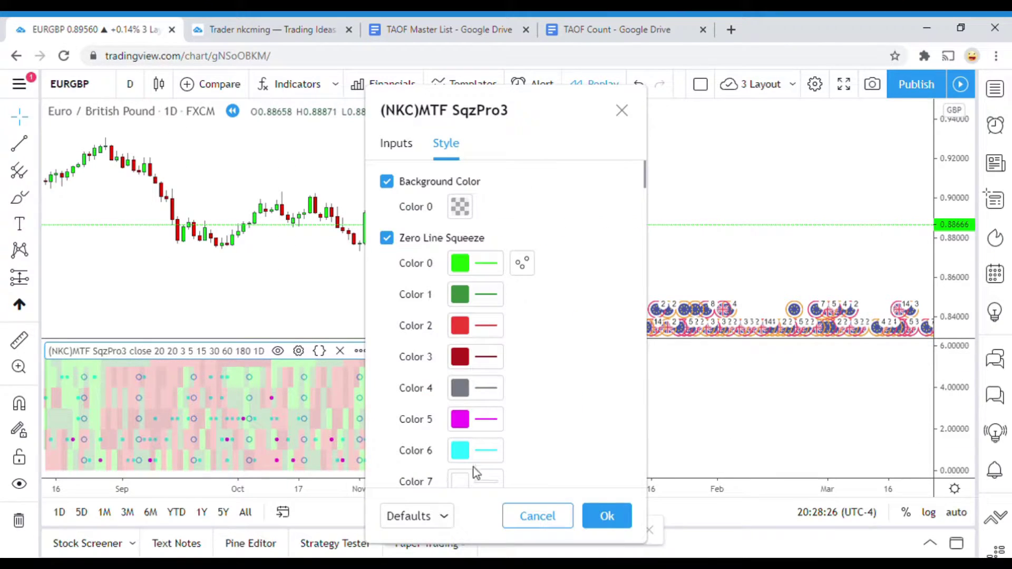
left_click_drag(547, 111, 765, 85)
scroll(653, 394, "down", 4)
scroll(658, 308, "down", 5)
scroll(661, 357, "down", 5)
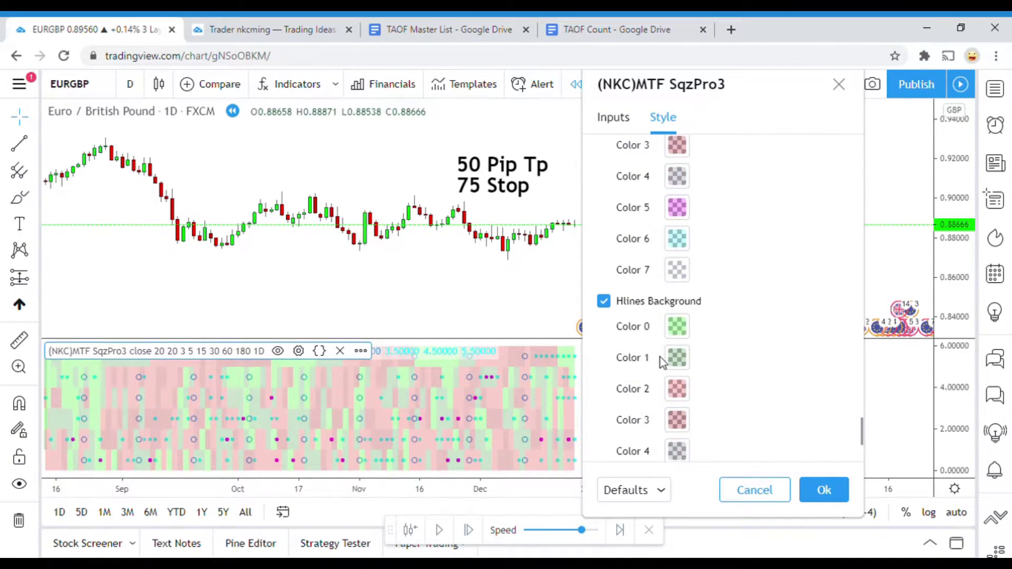
Toggle the lower Hlines Background sections off and back on to identify which indicator rows they control.
scroll(661, 357, "up", 1)
scroll(660, 357, "up", 3)
scroll(660, 358, "down", 3)
scroll(643, 332, "up", 2)
left_click(604, 277)
left_click(604, 277)
scroll(611, 298, "up", 2)
scroll(615, 303, "down", 2)
scroll(615, 310, "up", 1)
left_click(606, 301)
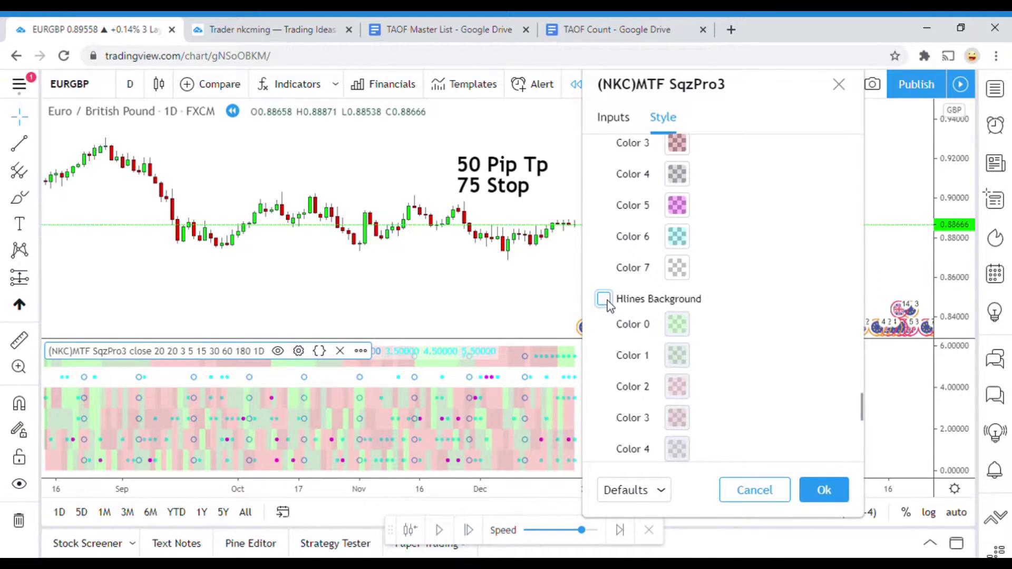
left_click(607, 302)
Toggle the remaining Hlines Background sections off and on one by one to match each to its indicator row.
scroll(607, 305, "up", 2)
scroll(606, 305, "down", 3)
scroll(609, 295, "up", 1)
left_click(607, 249)
left_click(606, 252)
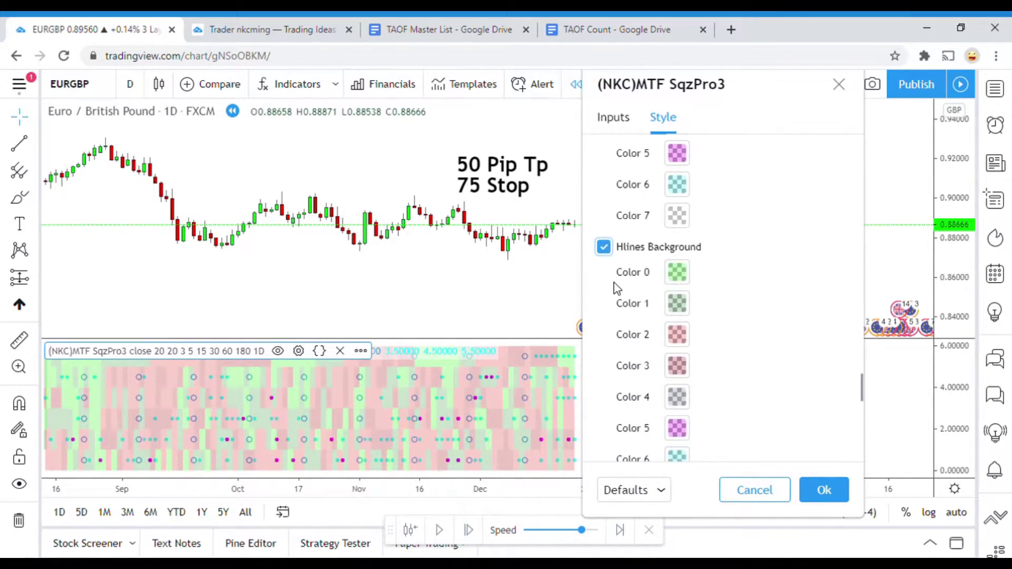
scroll(615, 288, "up", 3)
scroll(615, 287, "down", 2)
left_click(605, 270)
left_click(604, 270)
scroll(613, 295, "down", 2)
scroll(610, 285, "up", 3)
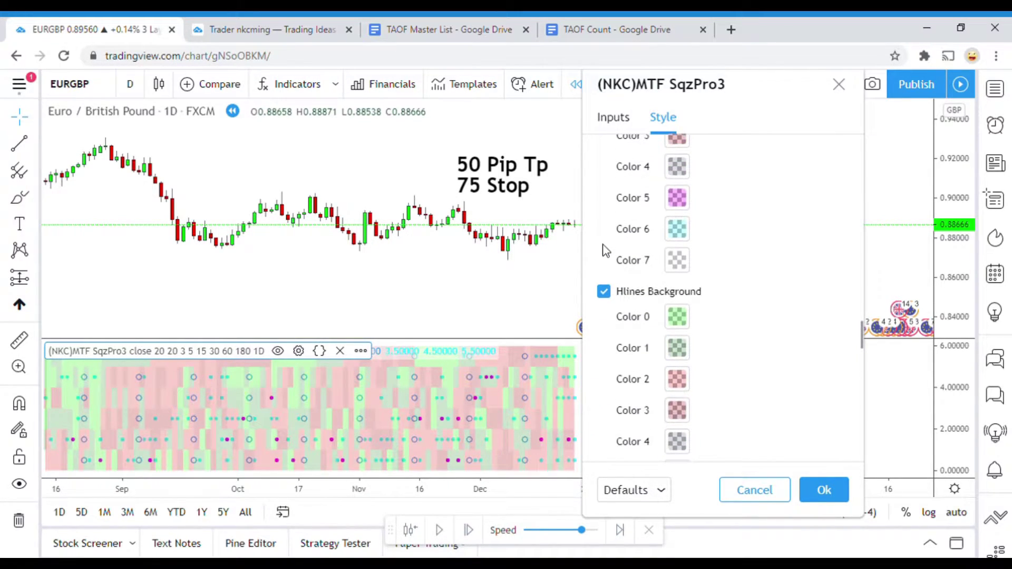
left_click(605, 293)
left_click(604, 293)
scroll(633, 260, "down", 3)
scroll(634, 260, "up", 2)
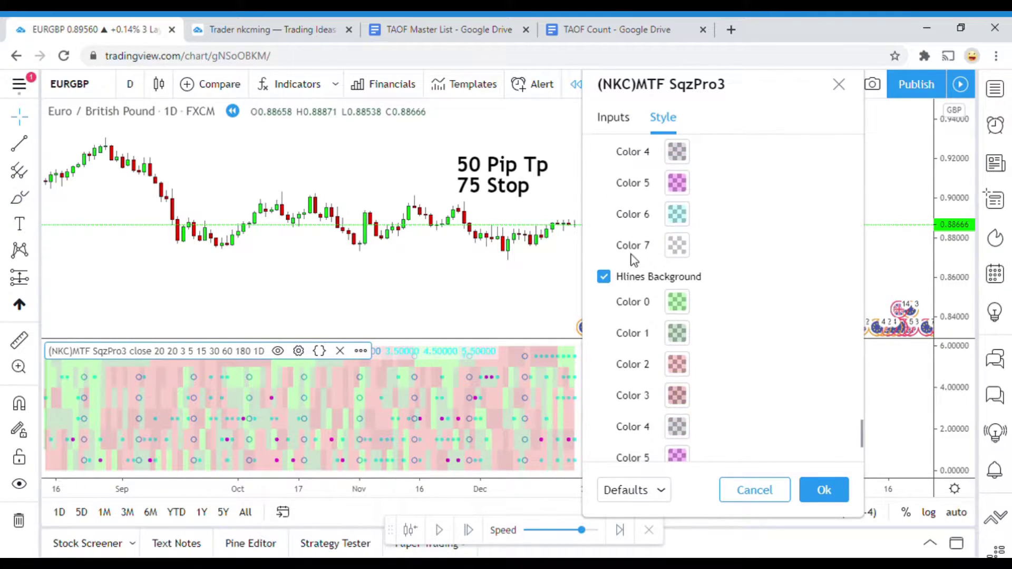
Examine the Color 0 to Color 7 entries of the last Hlines Background sections against the indicator's top row.
scroll(634, 259, "down", 3)
scroll(641, 343, "up", 2)
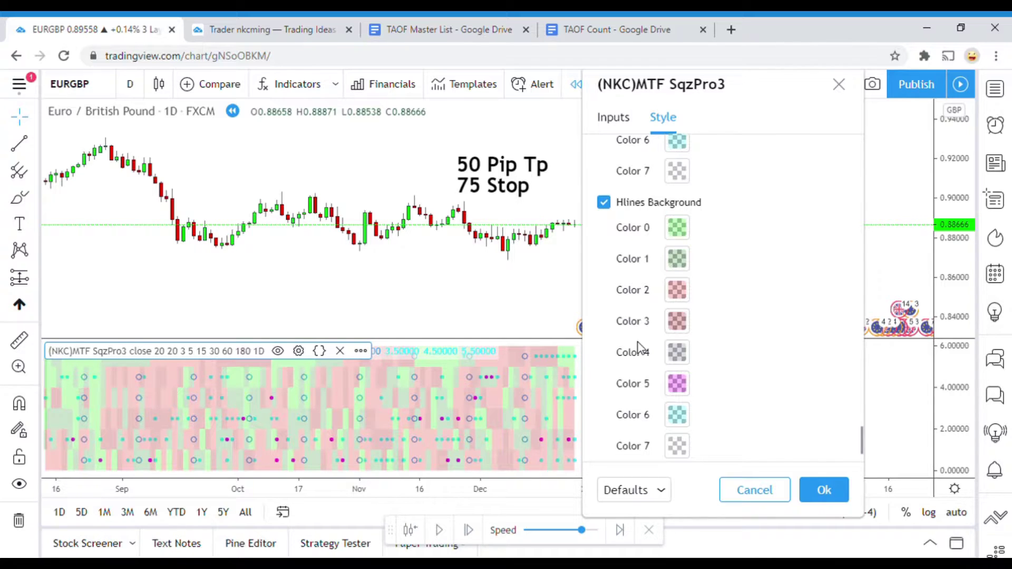
scroll(639, 348, "down", 2)
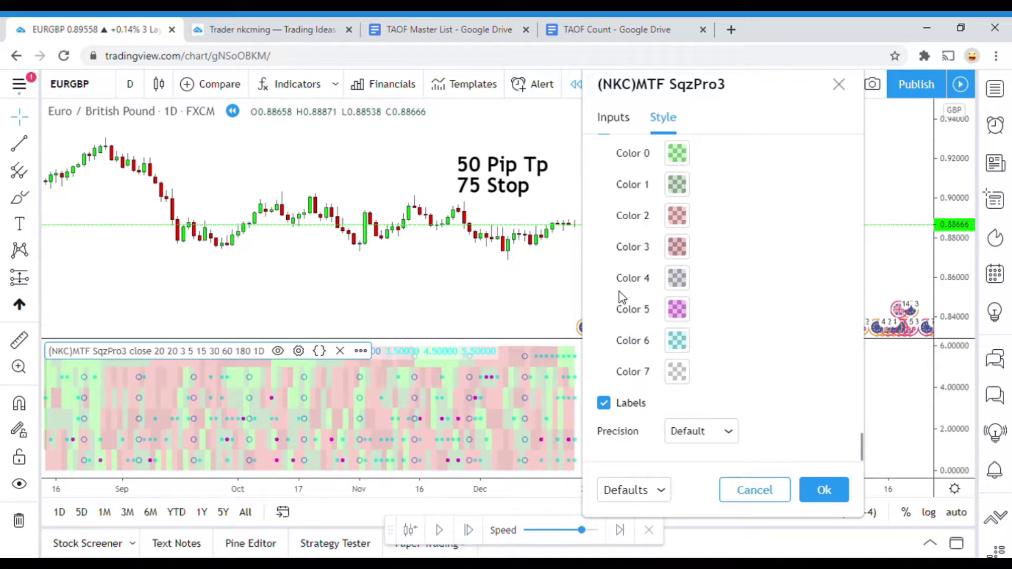
scroll(619, 291, "up", 3)
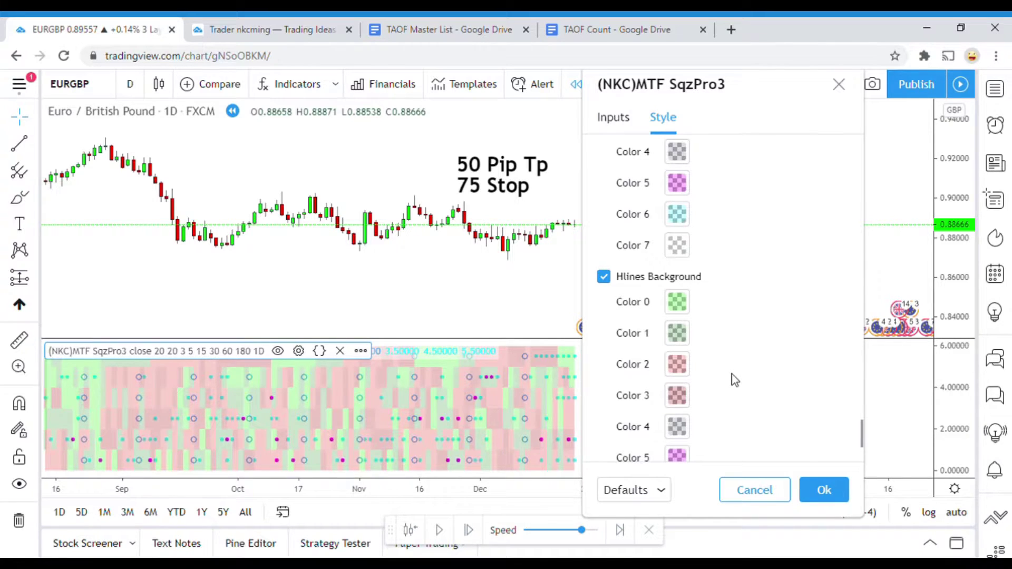
scroll(730, 365, "up", 3)
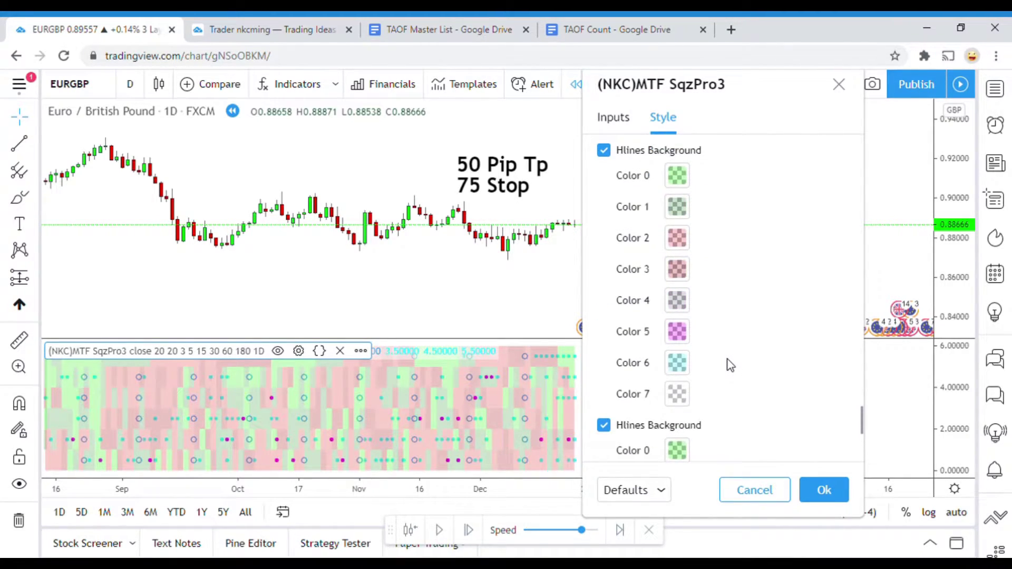
scroll(731, 366, "down", 5)
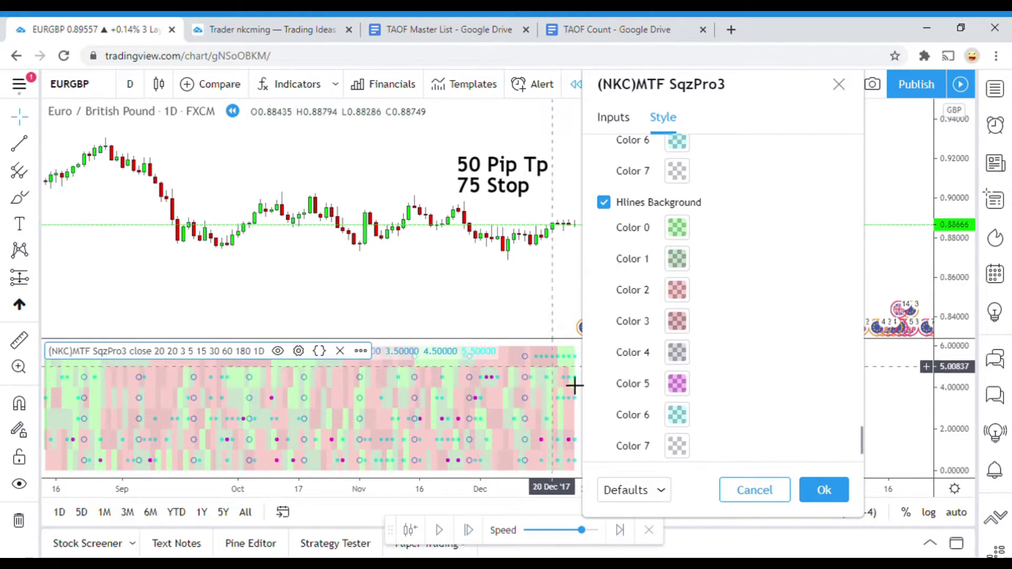
Turn off the Hlines Background for the five lower indicator rows, leaving only the top row's background enabled.
scroll(619, 332, "down", 1)
scroll(606, 237, "up", 1)
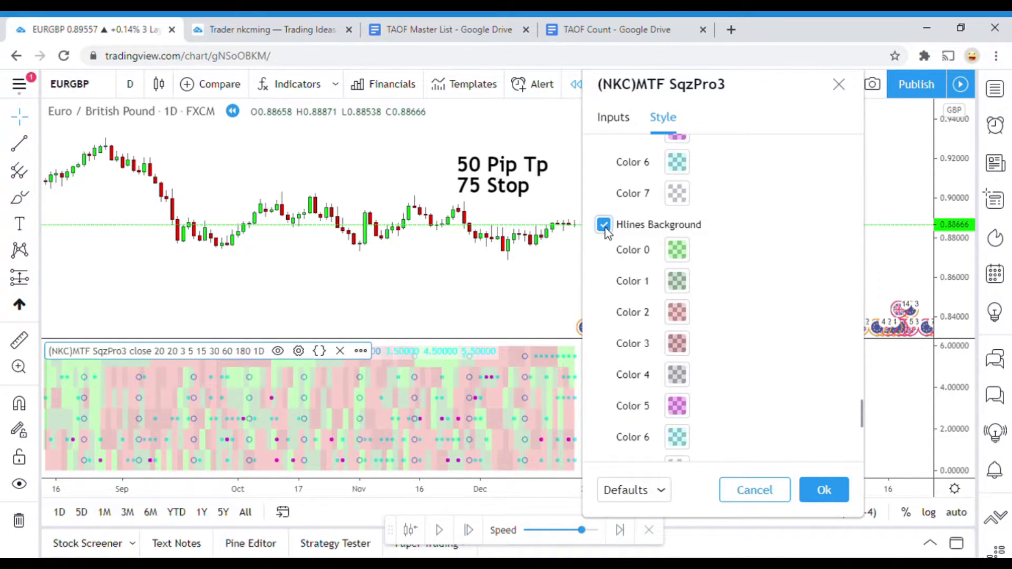
left_click(604, 223)
scroll(599, 271, "up", 5)
scroll(599, 271, "up", 2)
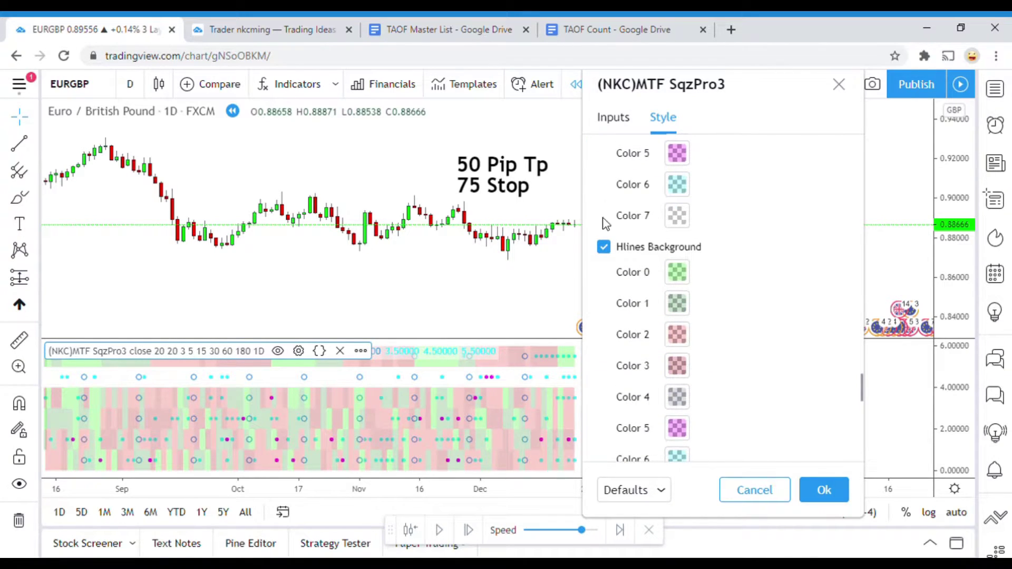
left_click(604, 247)
scroll(610, 255, "down", 8)
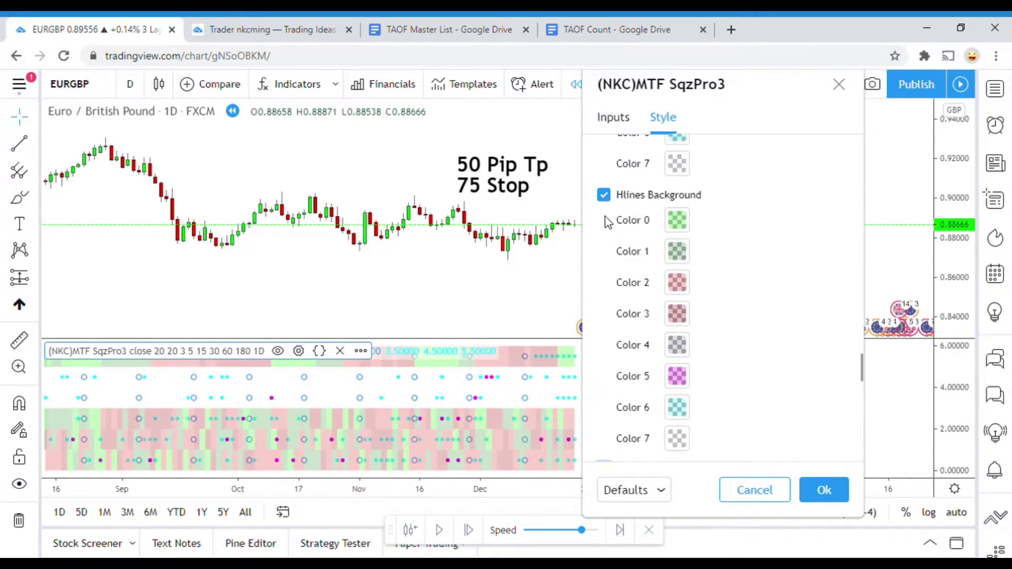
left_click(605, 195)
scroll(596, 254, "down", 6)
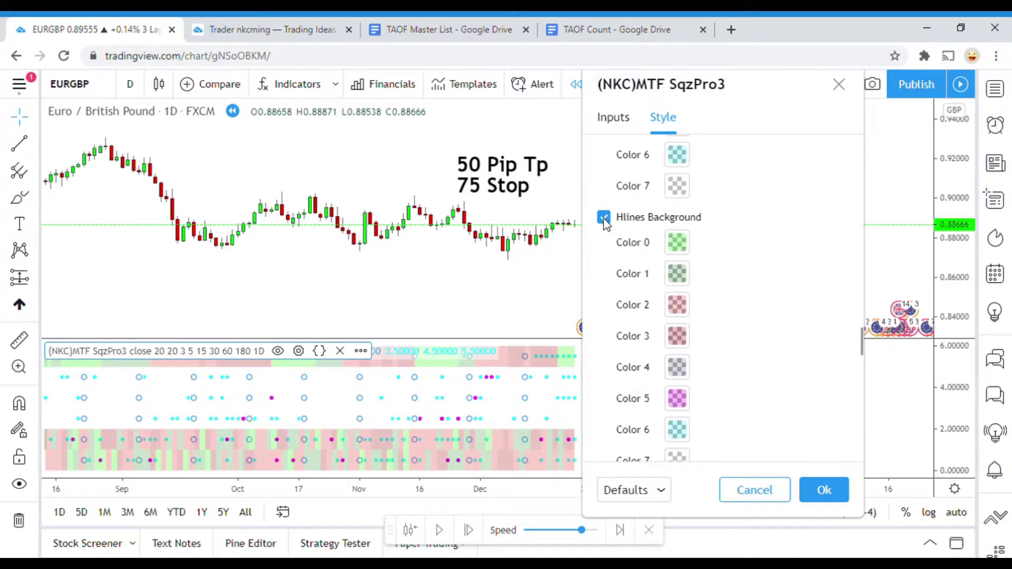
left_click(604, 216)
scroll(611, 247, "up", 6)
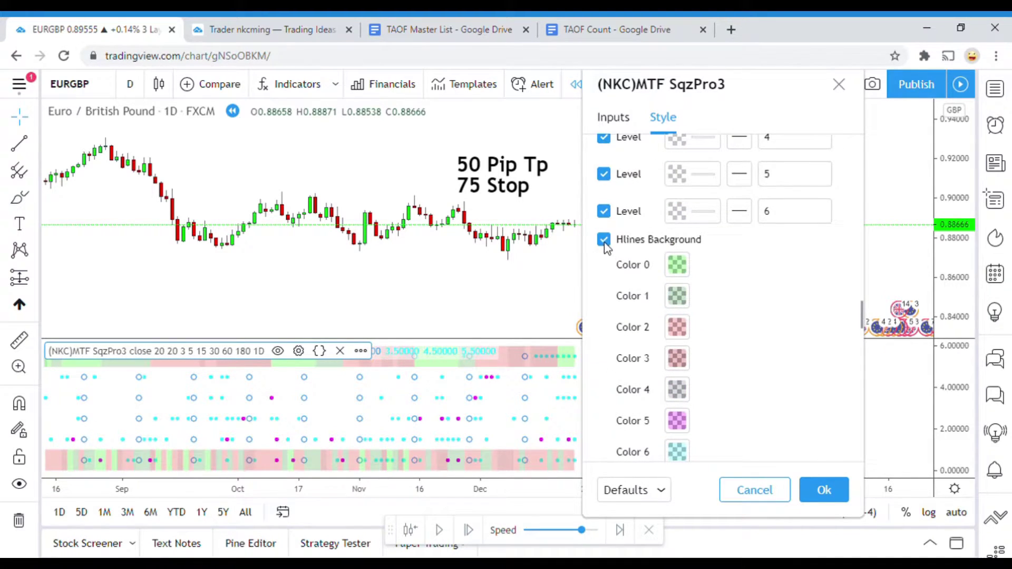
left_click(604, 240)
Turn off the Zero Line Squeeze5, Zero Line Squeeze4 and Zero Line Squeeze3 plots.
scroll(609, 264, "up", 8)
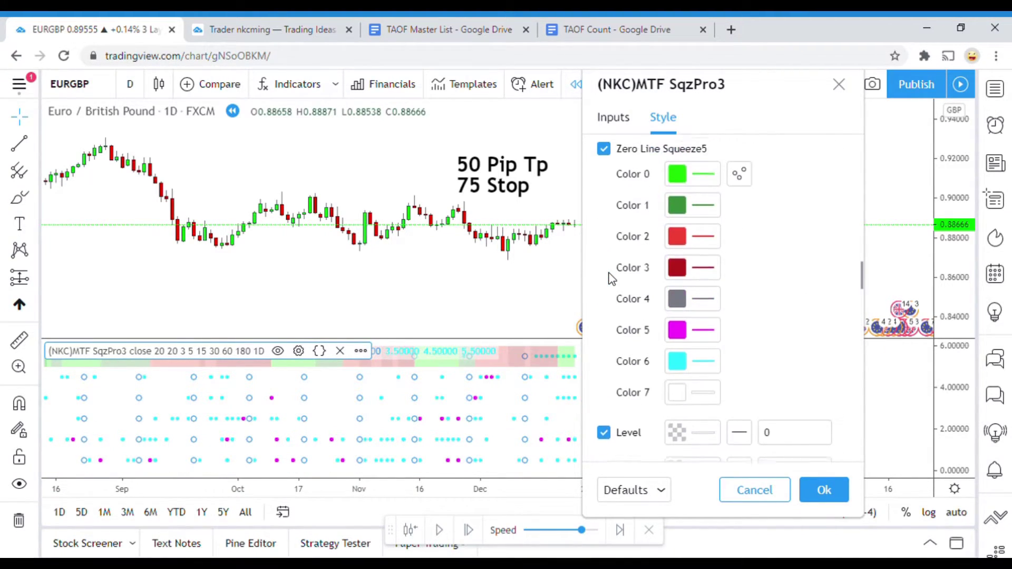
scroll(612, 277, "up", 2)
left_click(605, 227)
left_click(604, 227)
left_click(604, 226)
scroll(606, 274, "up", 7)
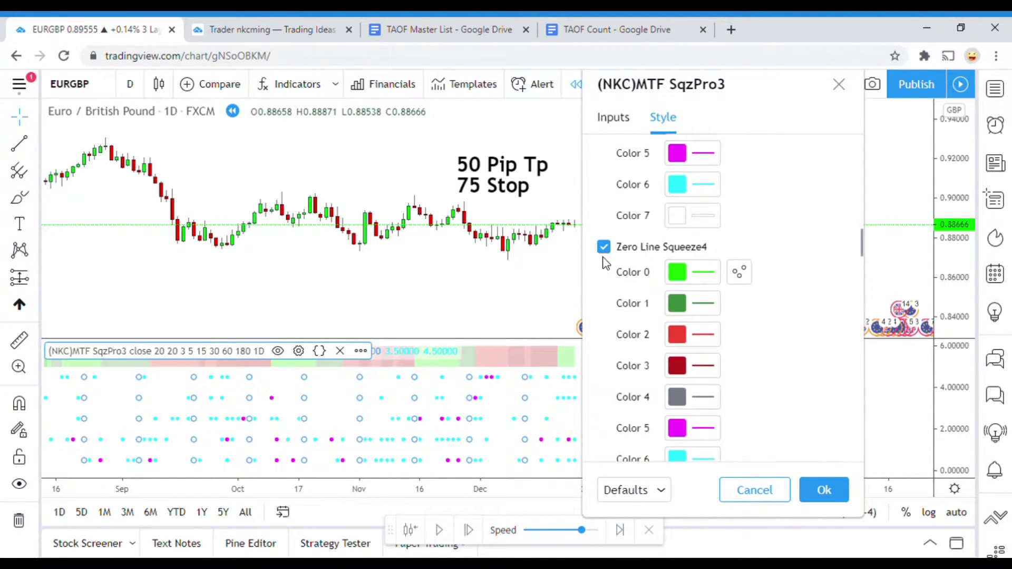
left_click(604, 247)
scroll(605, 243, "up", 4)
left_click(604, 194)
Turn off the Zero Line Squeeze2, Zero Line Squeeze1 and Zero Line Squeeze plots.
scroll(604, 190, "up", 4)
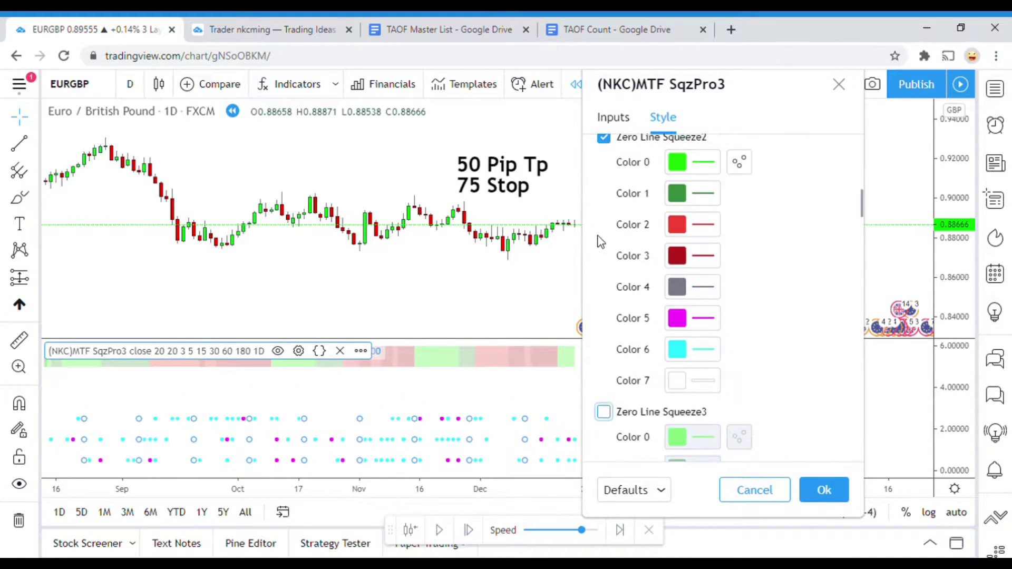
left_click(604, 143)
scroll(607, 248, "up", 4)
left_click(605, 165)
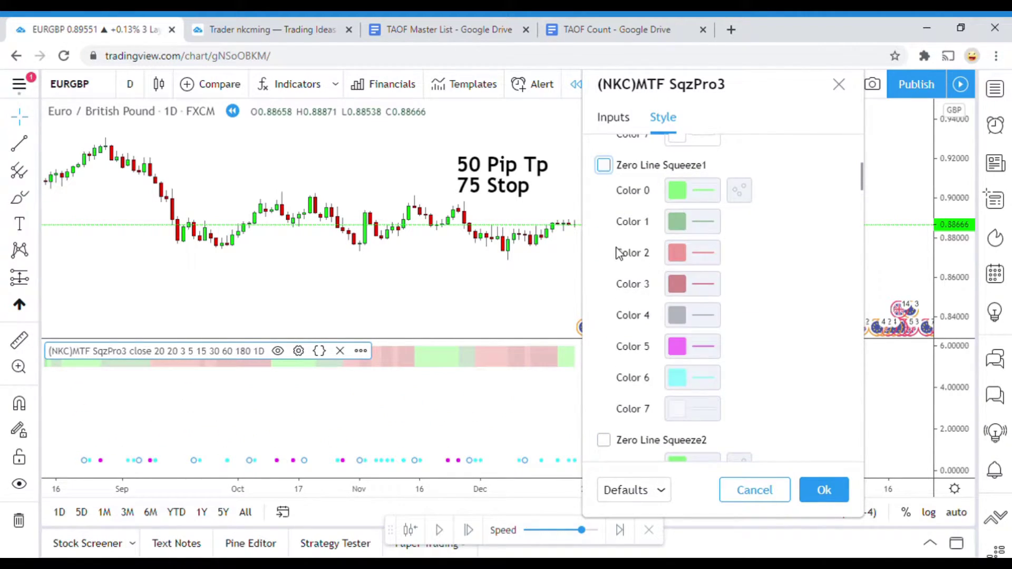
scroll(617, 248, "up", 6)
left_click(605, 214)
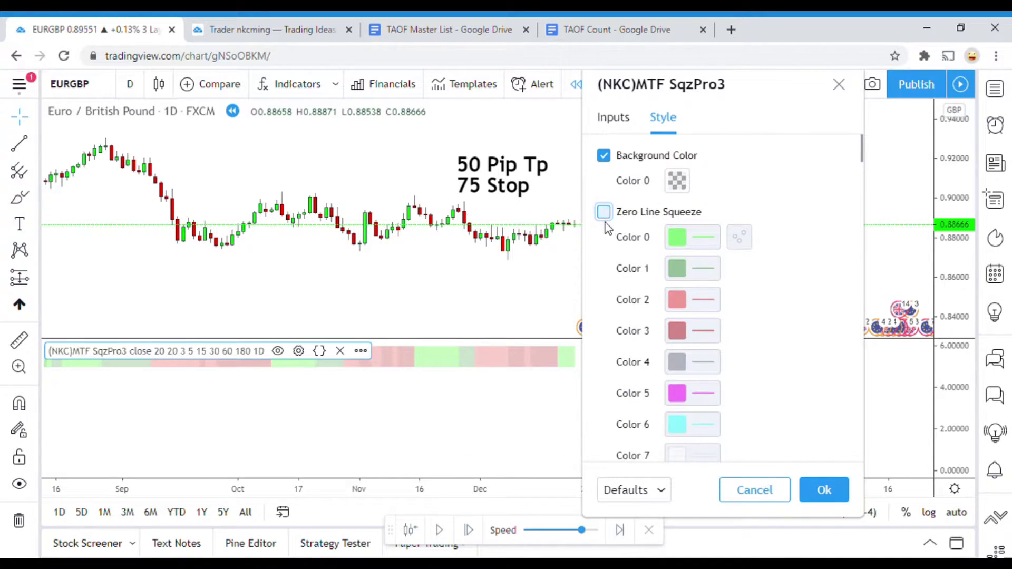
Set the opacity of Color 0, the bright green, in the last Hlines Background section to 75%.
scroll(631, 307, "down", 15)
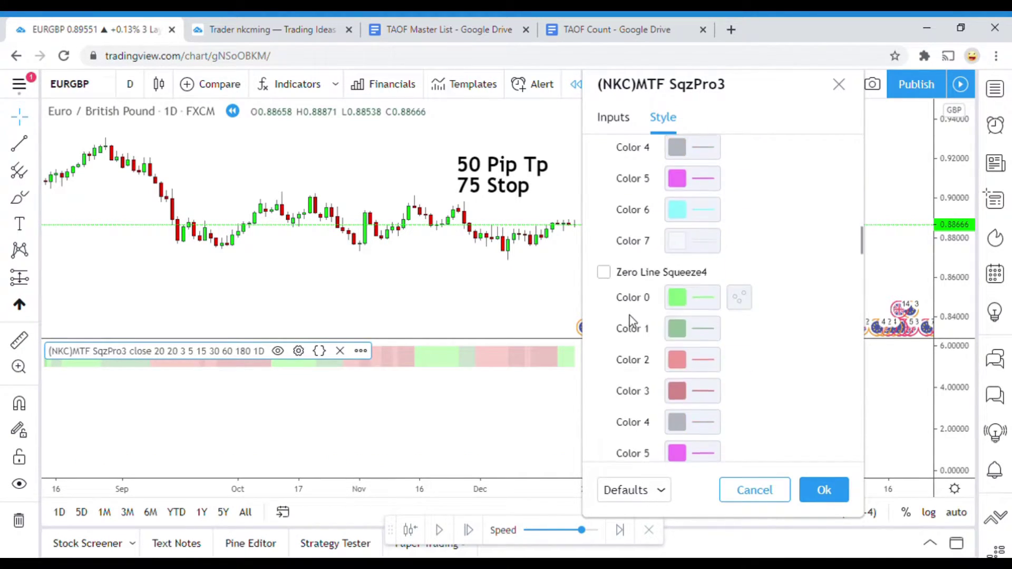
scroll(632, 320, "down", 5)
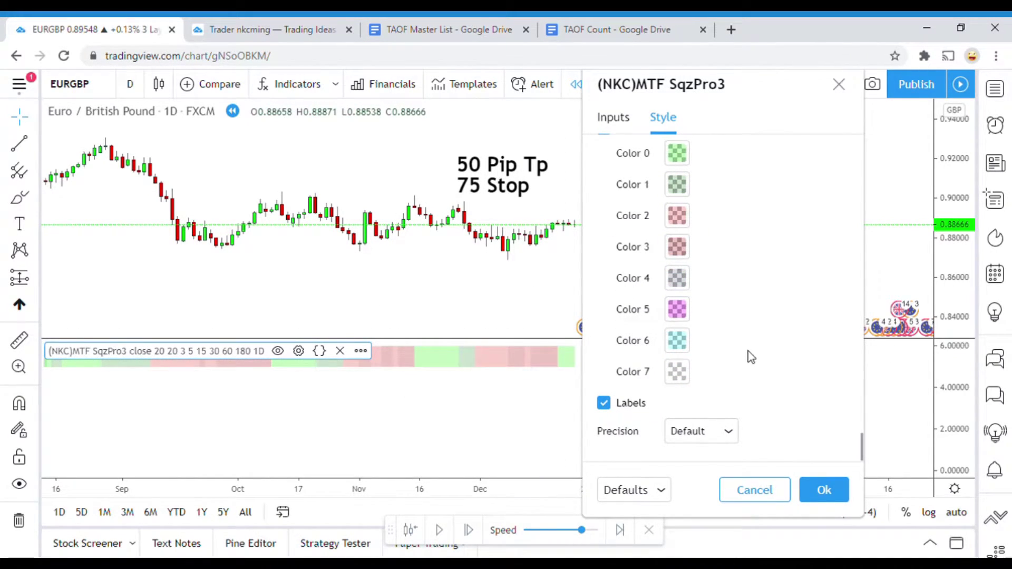
scroll(748, 354, "up", 1)
left_click(679, 236)
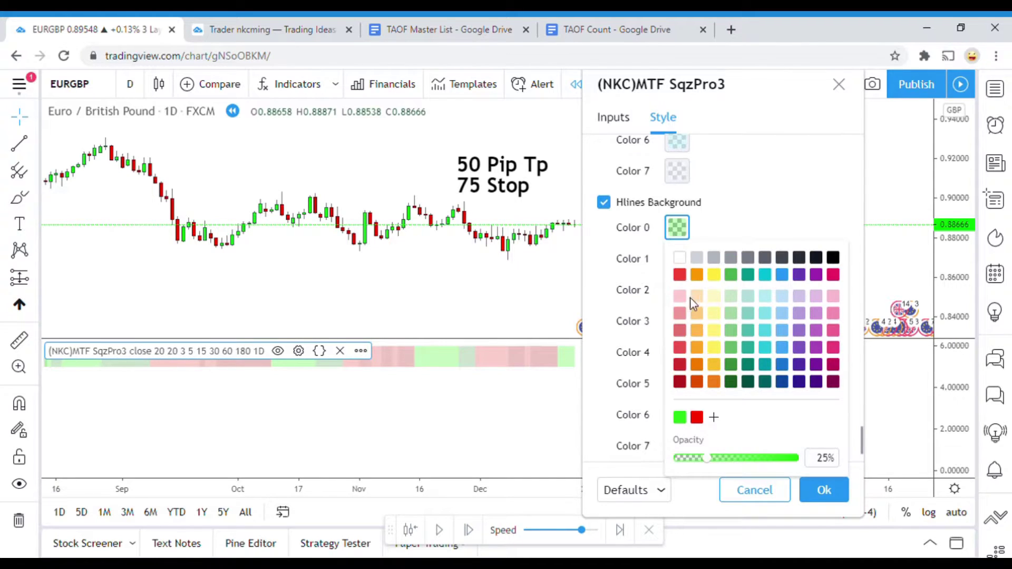
left_click_drag(710, 458, 769, 462)
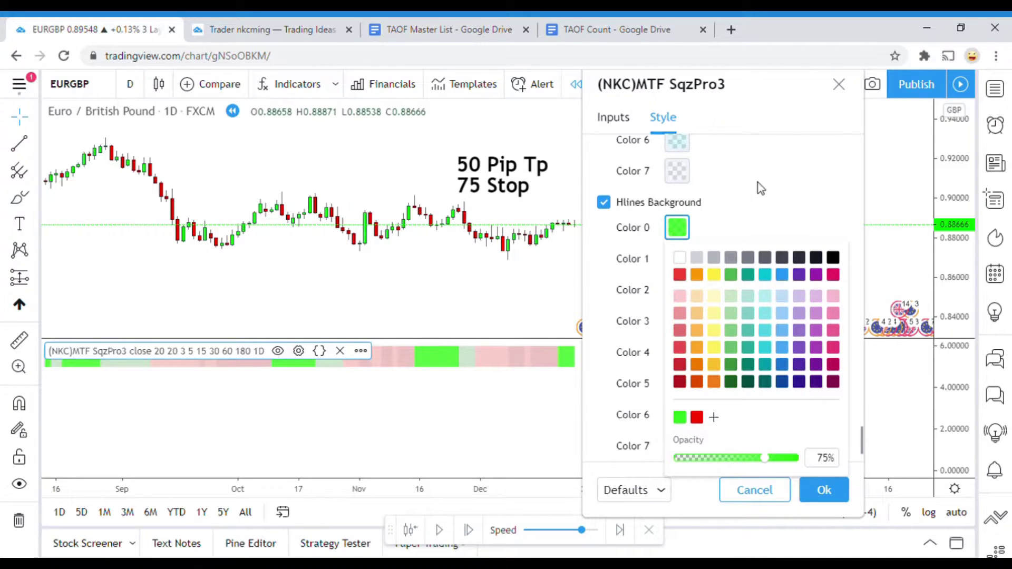
left_click(784, 190)
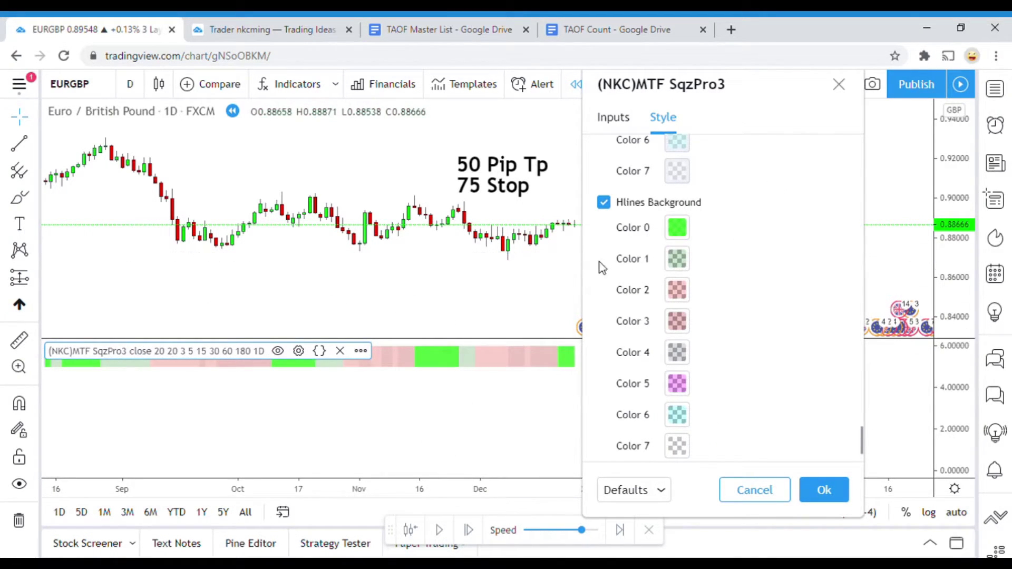
Raise the opacity of the red Color 2 in the last Hlines Background section and apply the style settings.
left_click(679, 292)
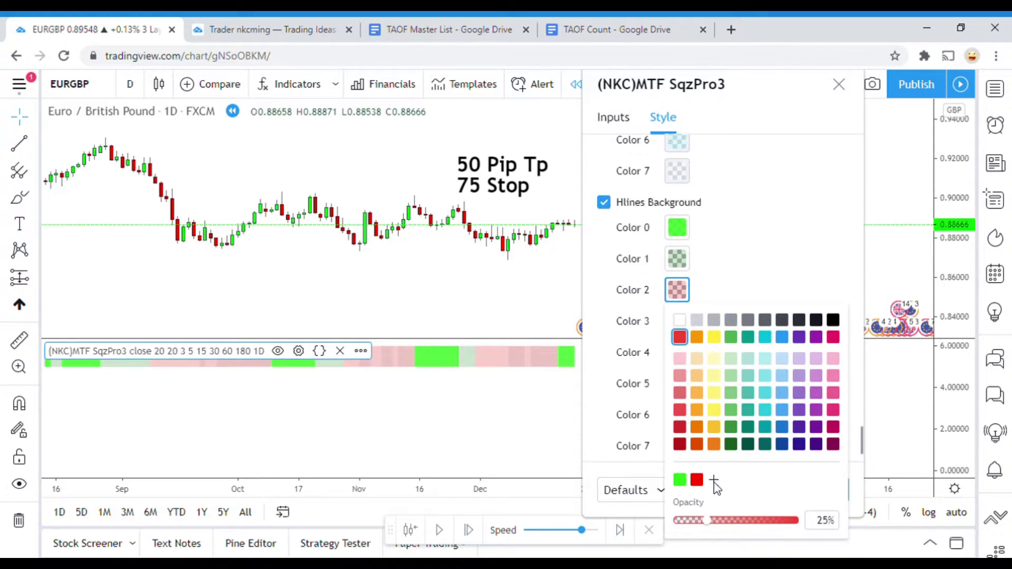
left_click_drag(710, 521, 767, 523)
left_click(756, 304)
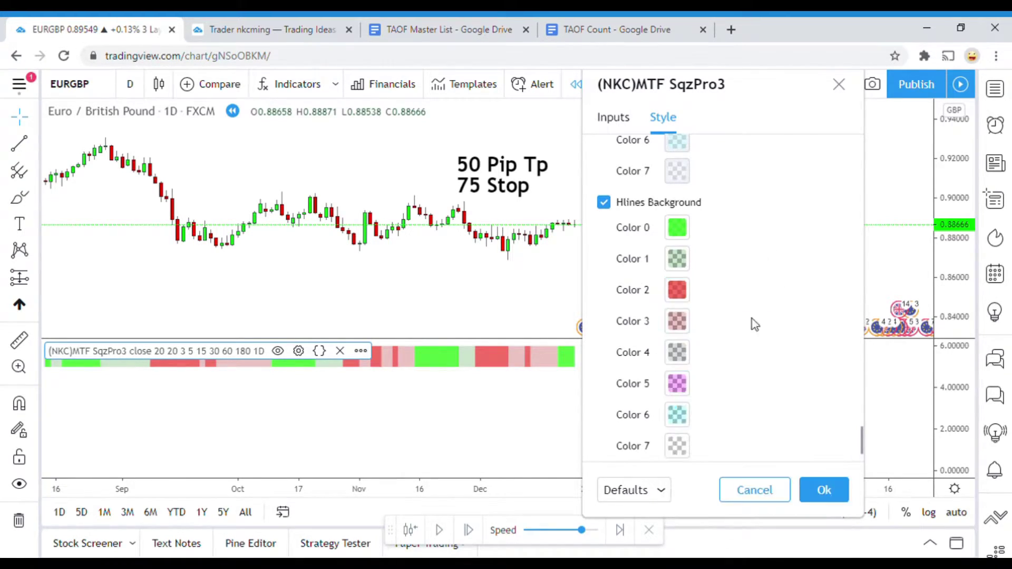
left_click(824, 491)
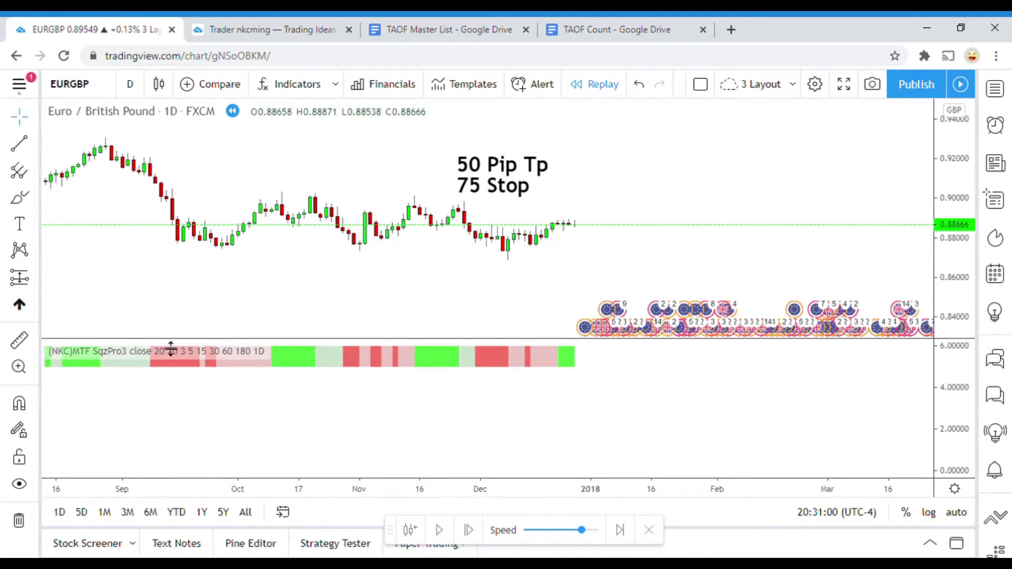
Open the (NKC)MTF SqzPro3 style settings and set the opacity of Color 1 in the last Hlines Background section to 0%.
mouse_move(153, 357)
left_click(299, 352)
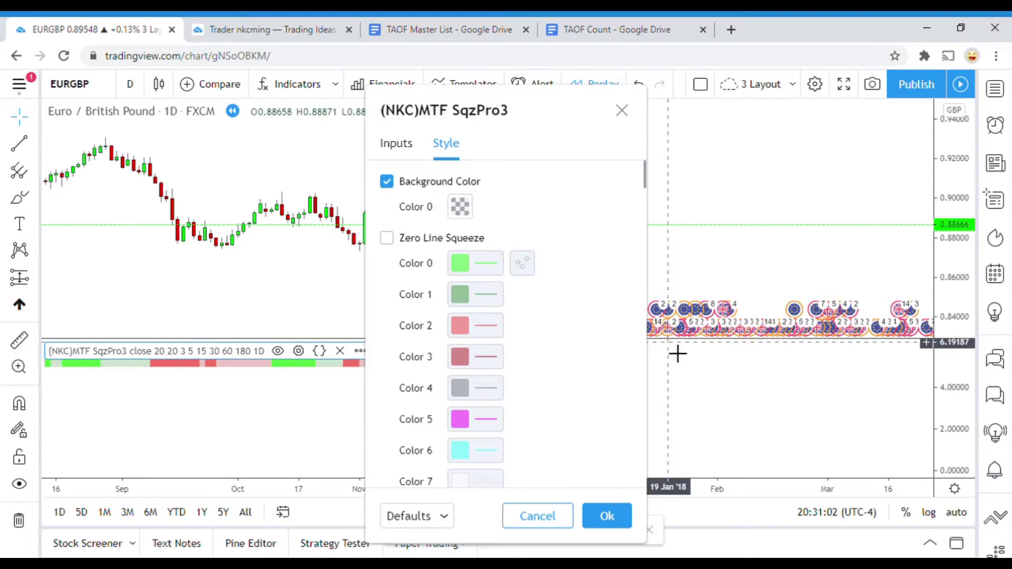
scroll(500, 355, "down", 5)
scroll(501, 373, "down", 7)
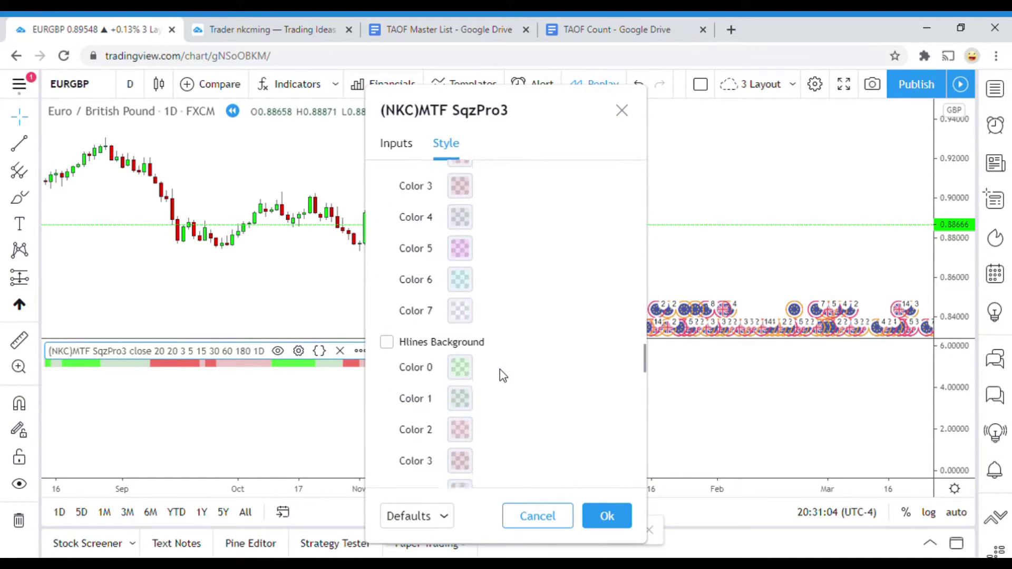
scroll(501, 373, "up", 2)
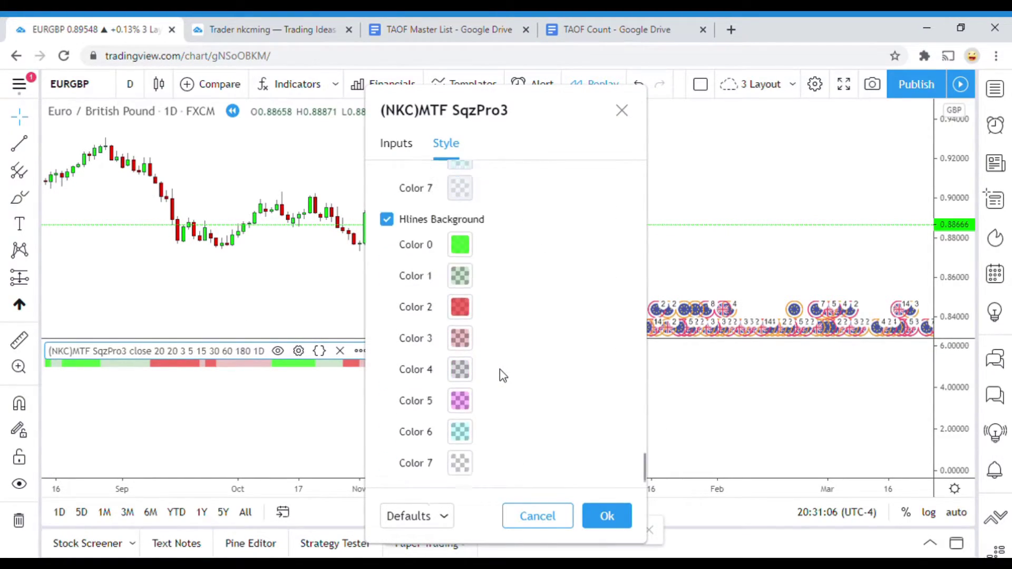
left_click(461, 284)
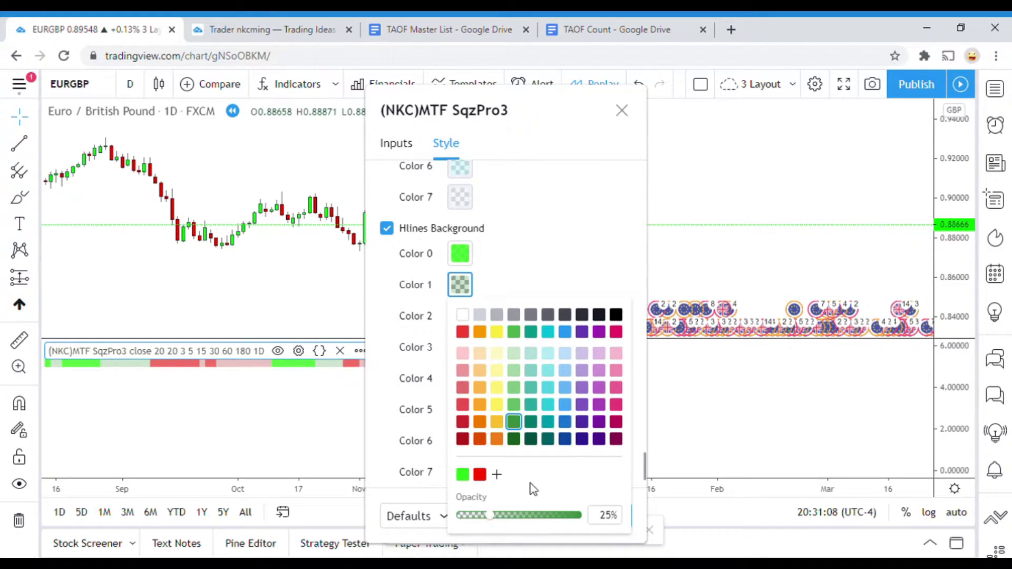
left_click_drag(493, 516, 435, 521)
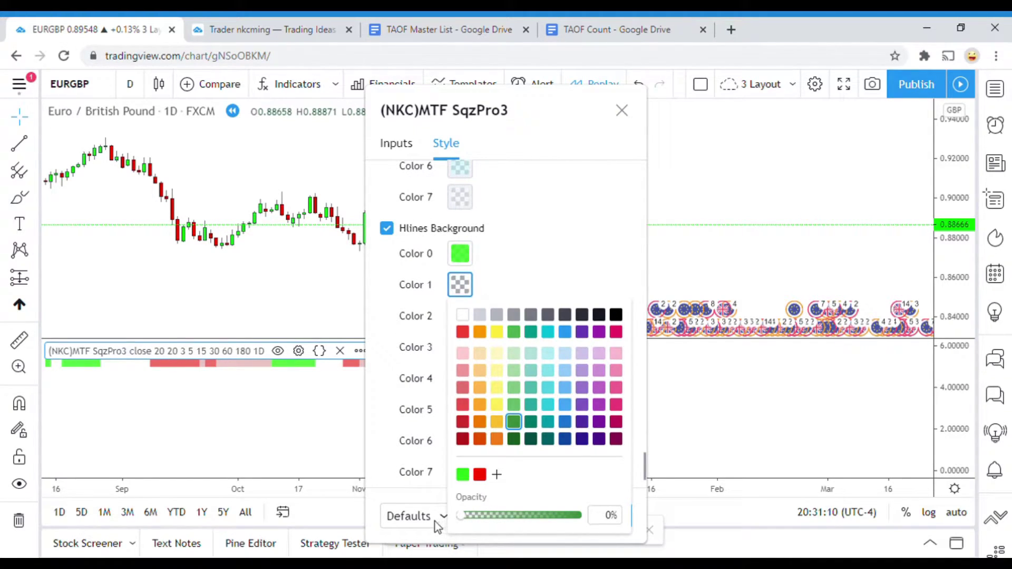
left_click(508, 280)
Set the opacity of Color 3 and Color 4 in the last Hlines Background section to 0%.
left_click(466, 321)
left_click_drag(490, 540, 440, 544)
left_click(534, 323)
left_click(461, 378)
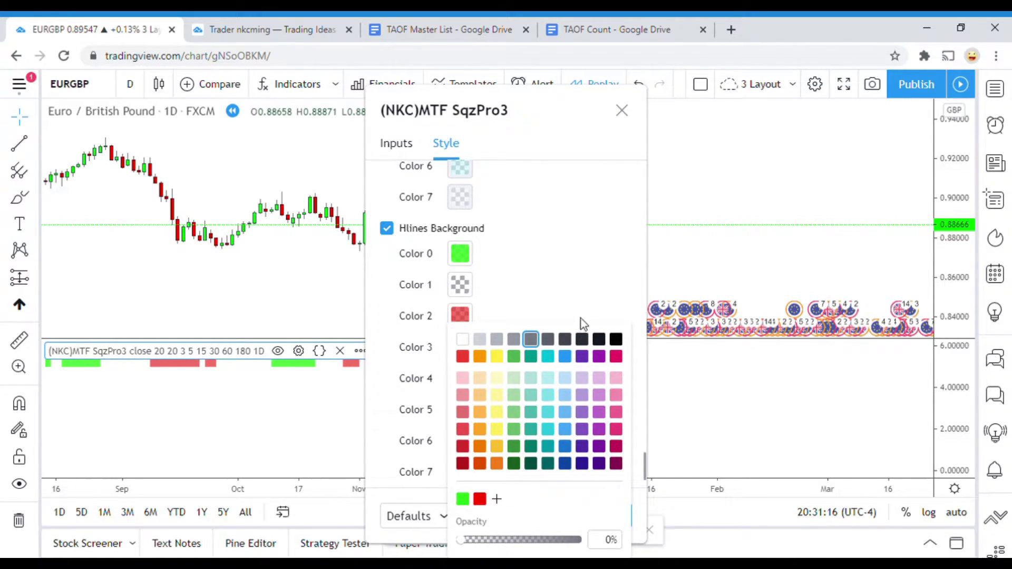
left_click(537, 343)
Make Color 5 and Color 6 in the last Hlines Background section fully transparent.
left_click(461, 410)
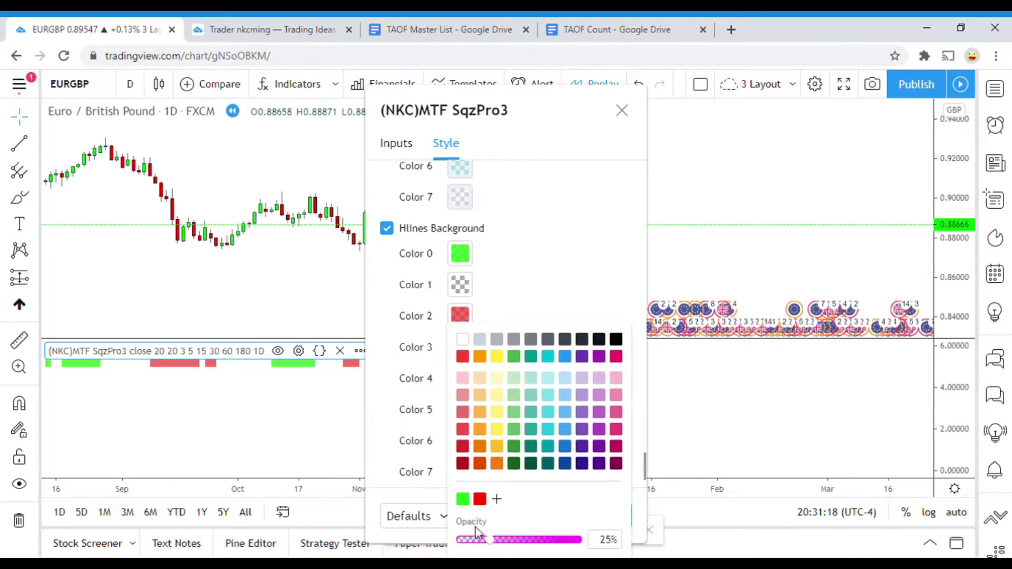
left_click_drag(490, 541, 418, 516)
left_click(587, 265)
scroll(535, 339, "down", 2)
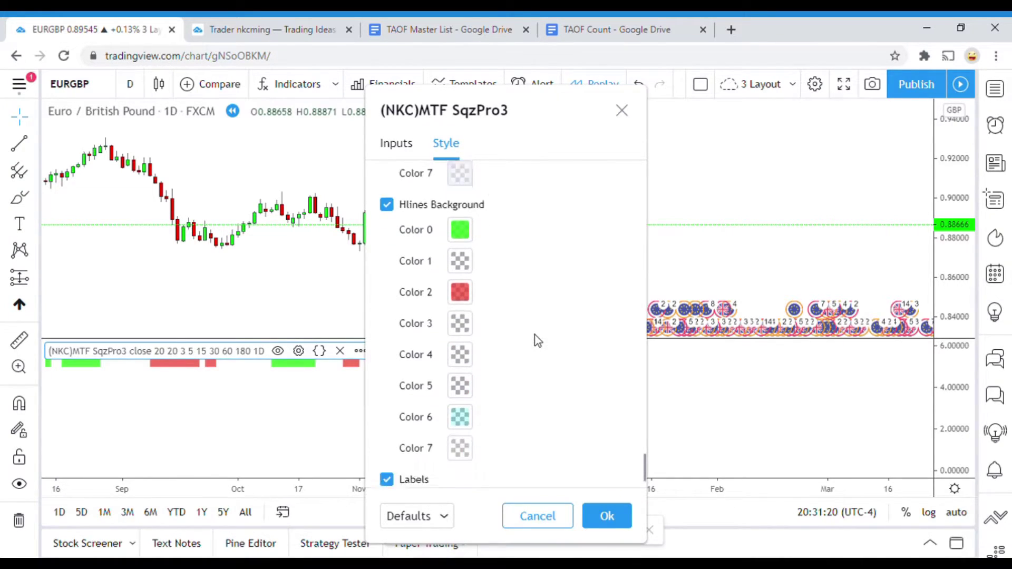
left_click(461, 367)
left_click_drag(489, 546, 467, 552)
left_click(496, 304)
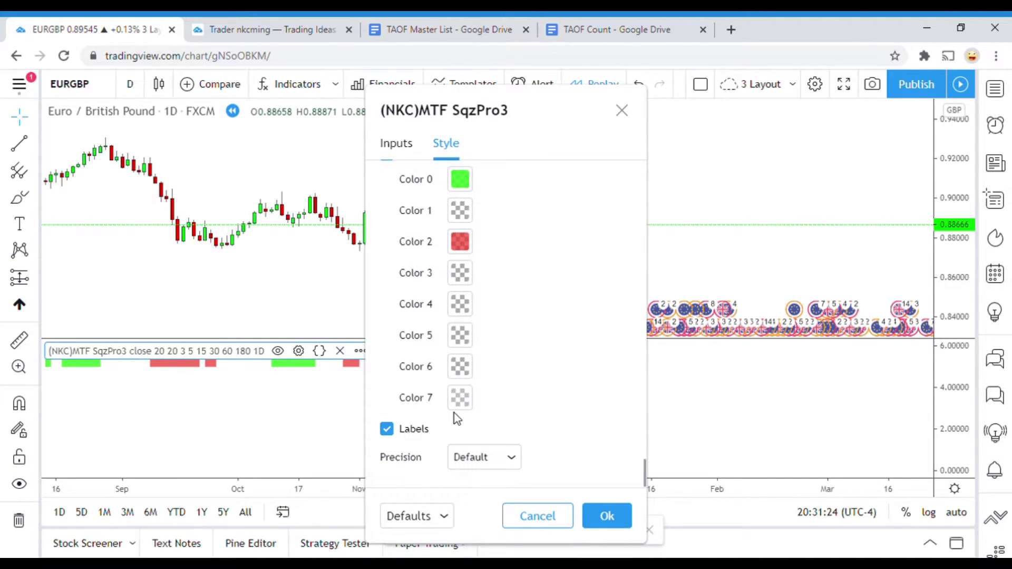
Set the opacity of Color 7 in the last Hlines Background section to 0% and apply the style settings.
left_click(460, 401)
left_click_drag(494, 545, 439, 549)
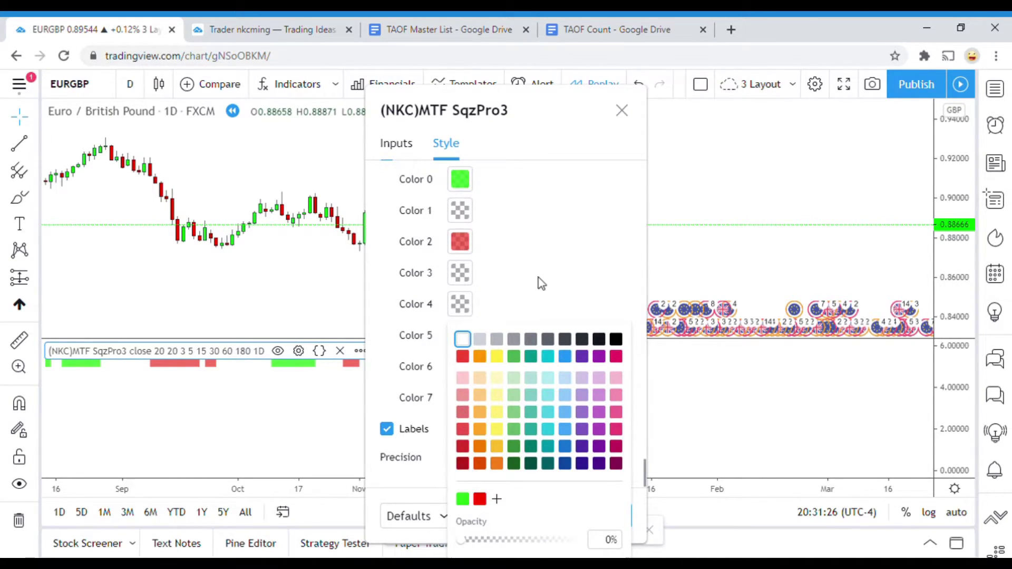
left_click(536, 289)
left_click(603, 520)
Play the bar replay forward from the end of December 2017 and pause it in late January 2018.
left_click_drag(285, 396, 428, 409)
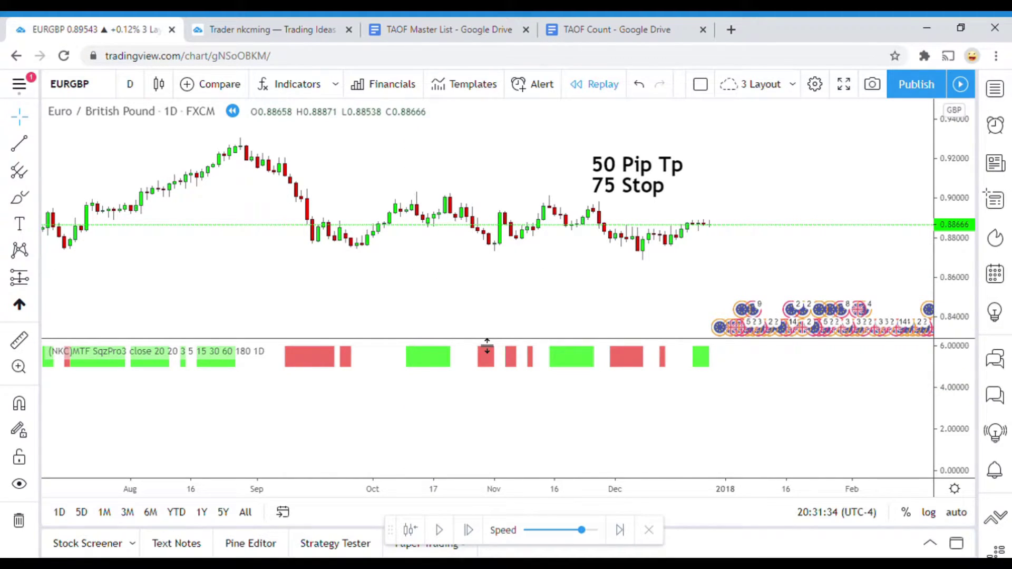
left_click_drag(678, 436, 475, 429)
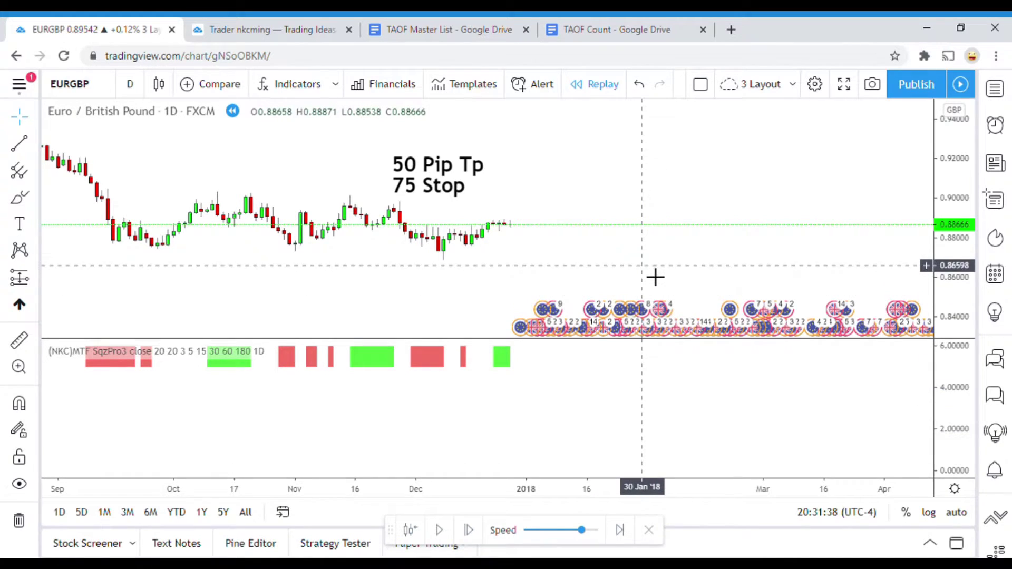
left_click_drag(655, 277, 656, 264)
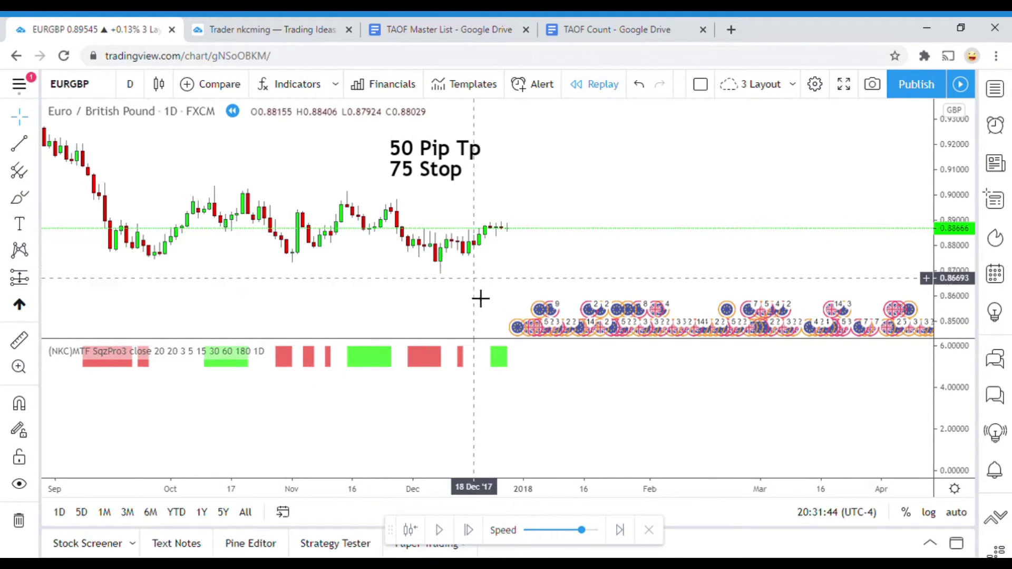
left_click(440, 530)
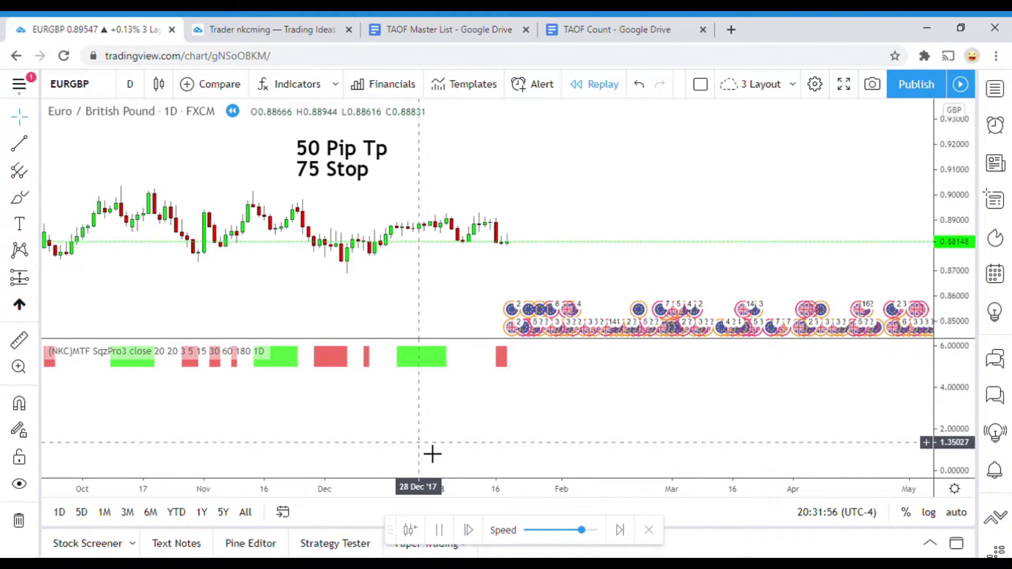
left_click(442, 534)
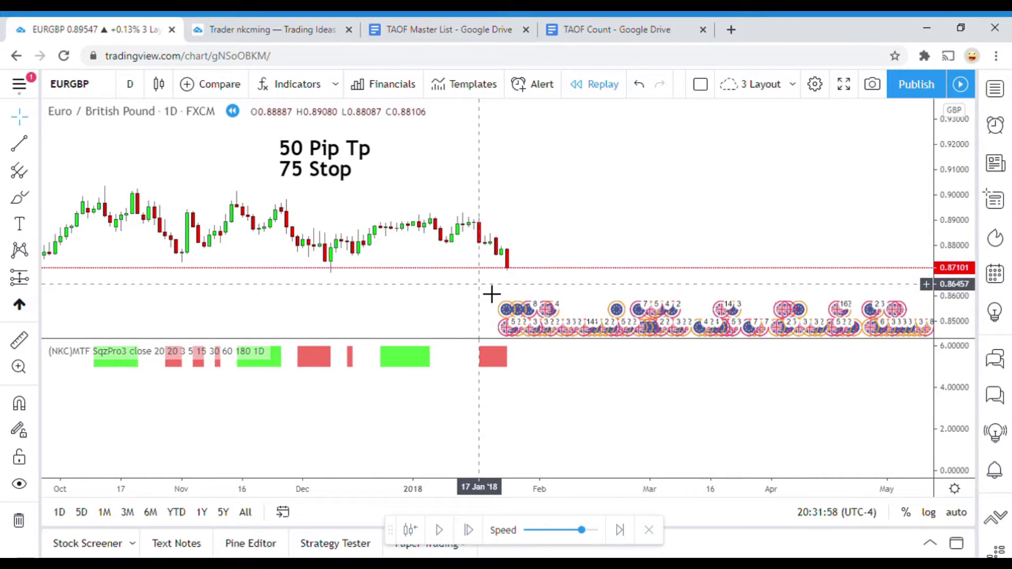
Mark the start of the red squeeze block with a vertical line on 18 Jan '18.
left_click_drag(496, 292, 468, 289)
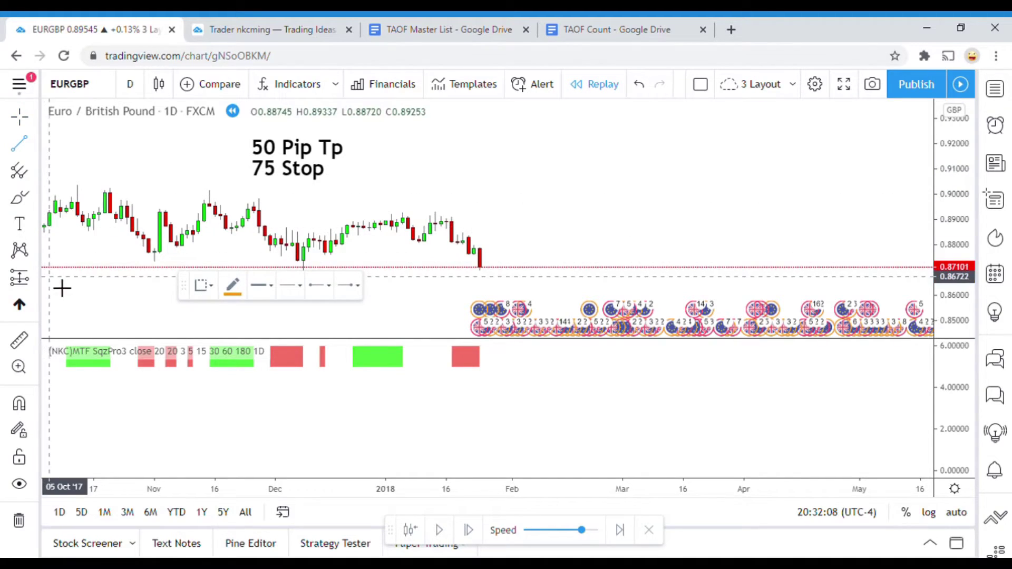
left_click(36, 148)
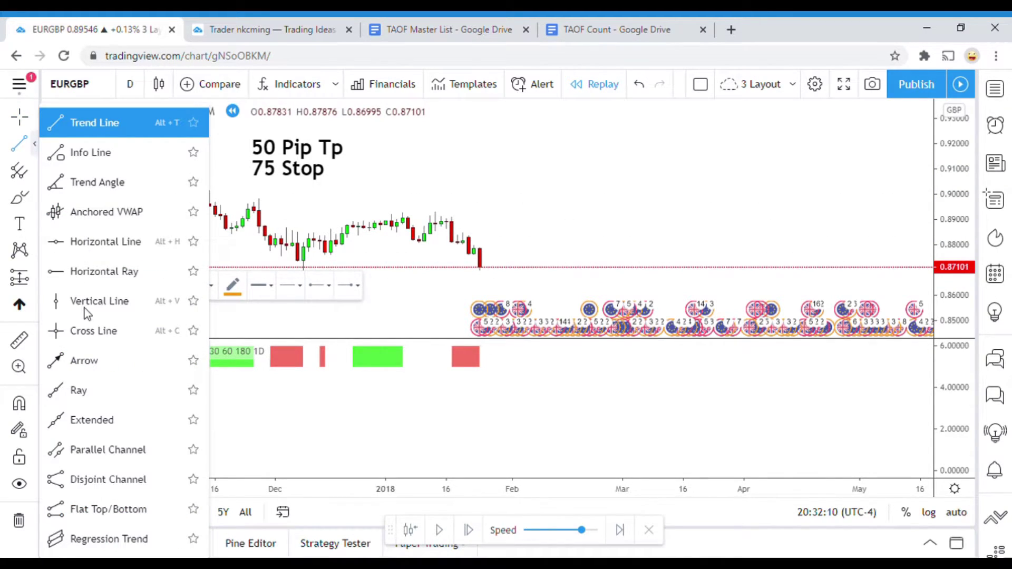
left_click(99, 301)
left_click(468, 299)
left_click(479, 310)
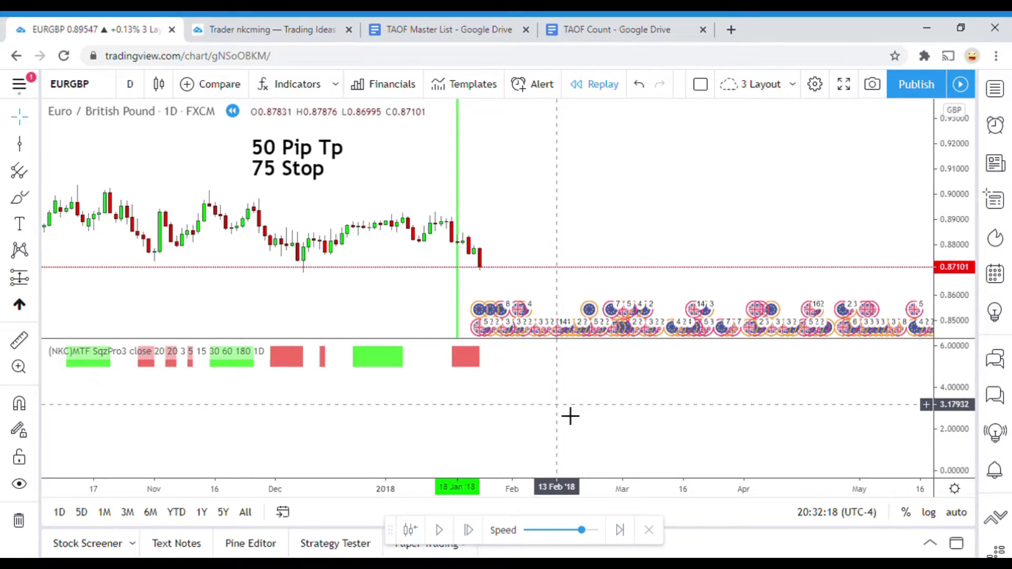
Advance the replay to early February 2018 and measure a downward price move from the late January candles.
left_click_drag(561, 262, 556, 243)
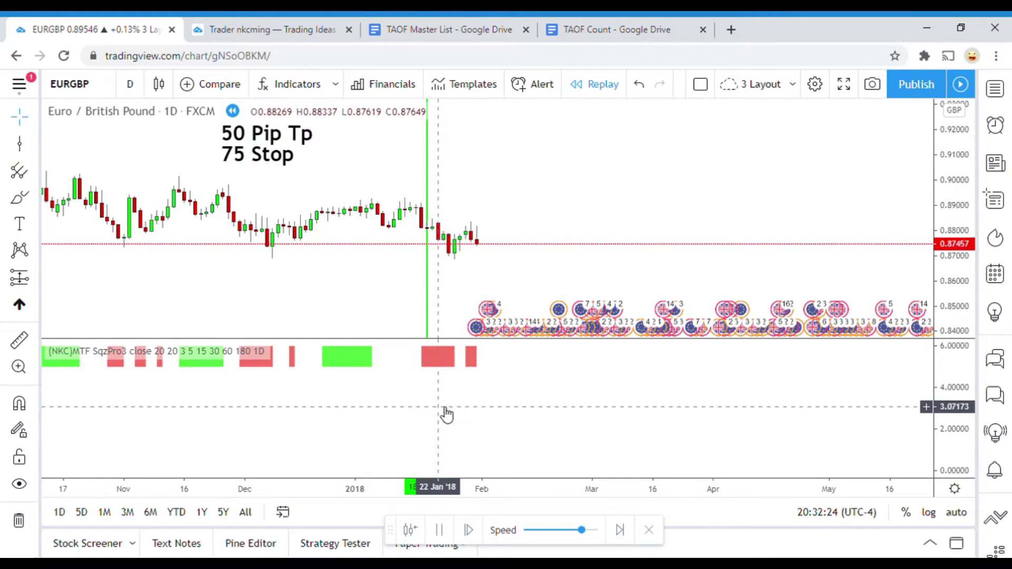
left_click(439, 530)
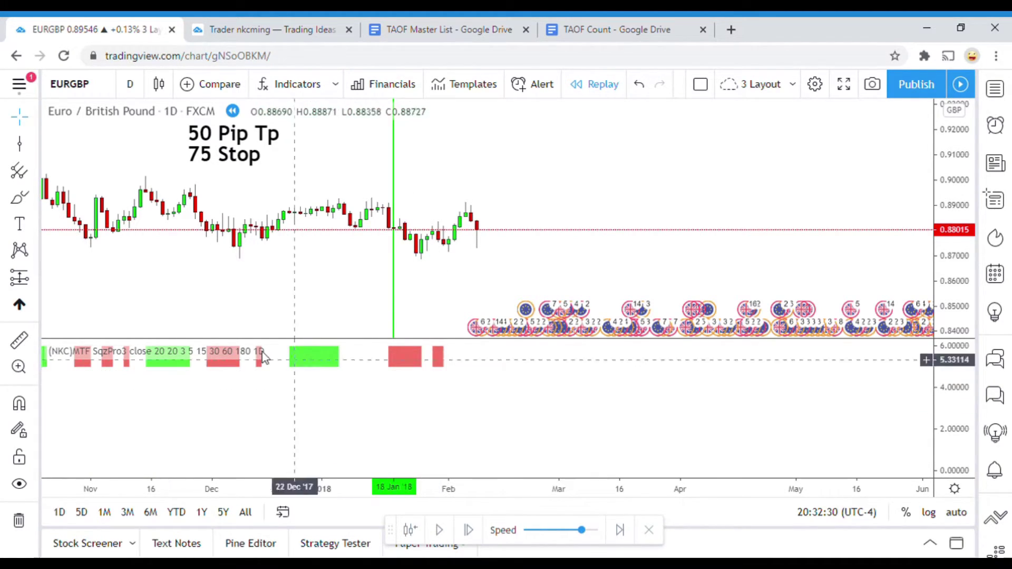
left_click(19, 340)
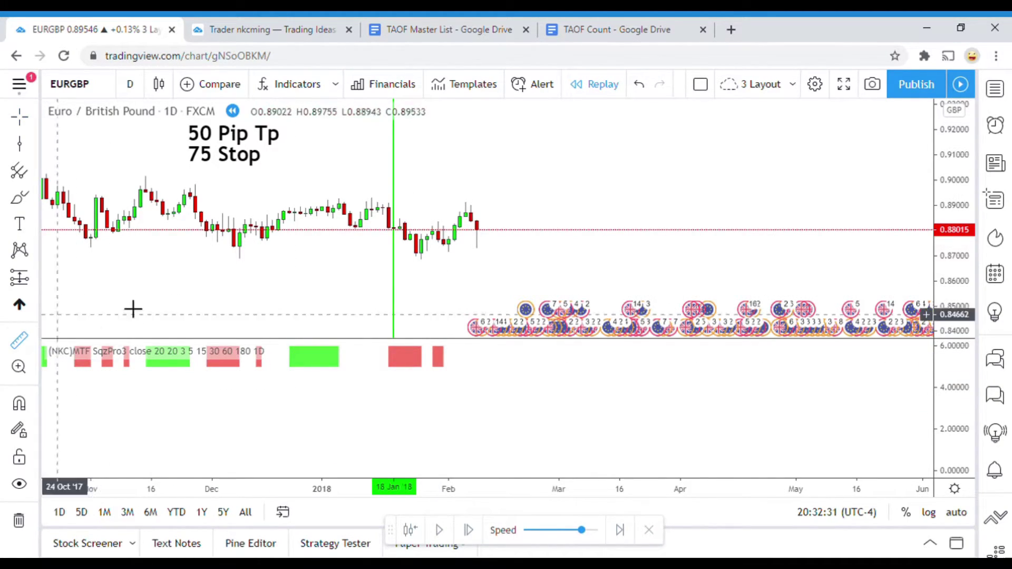
left_click(439, 252)
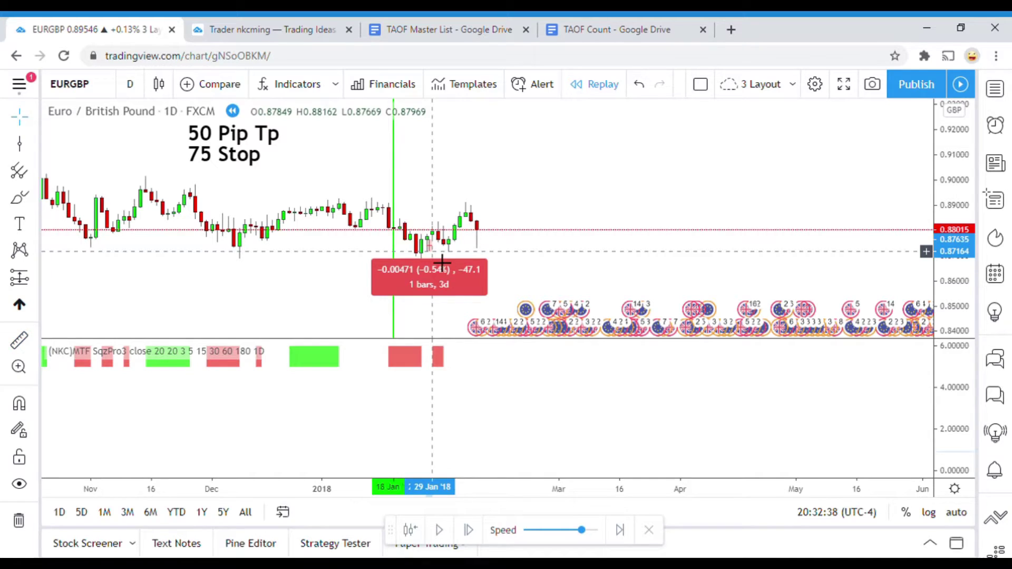
key("Escape")
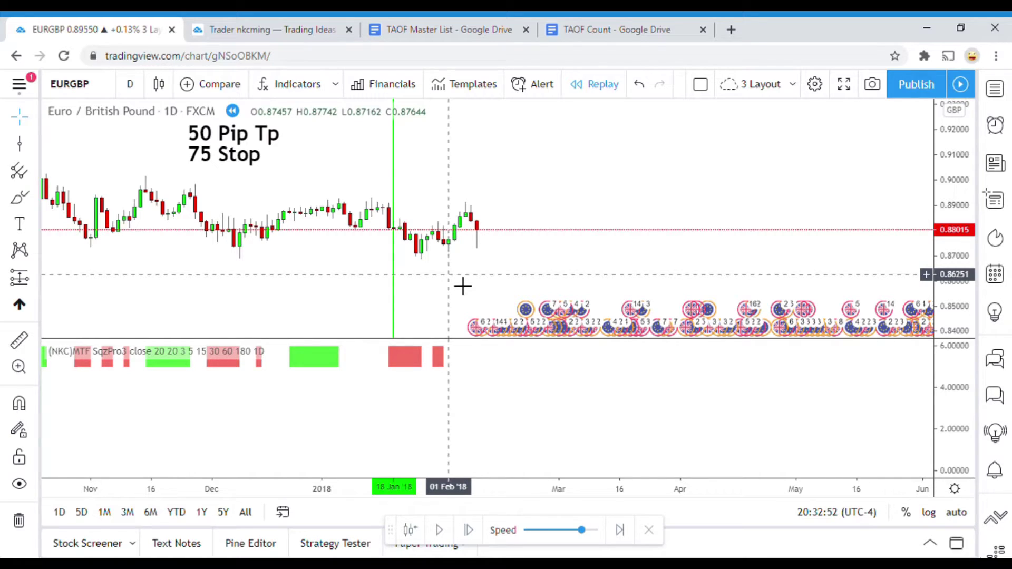
Place a vertical line on 30 Jan '18 and change its color to red.
left_click(21, 144)
left_click(438, 219)
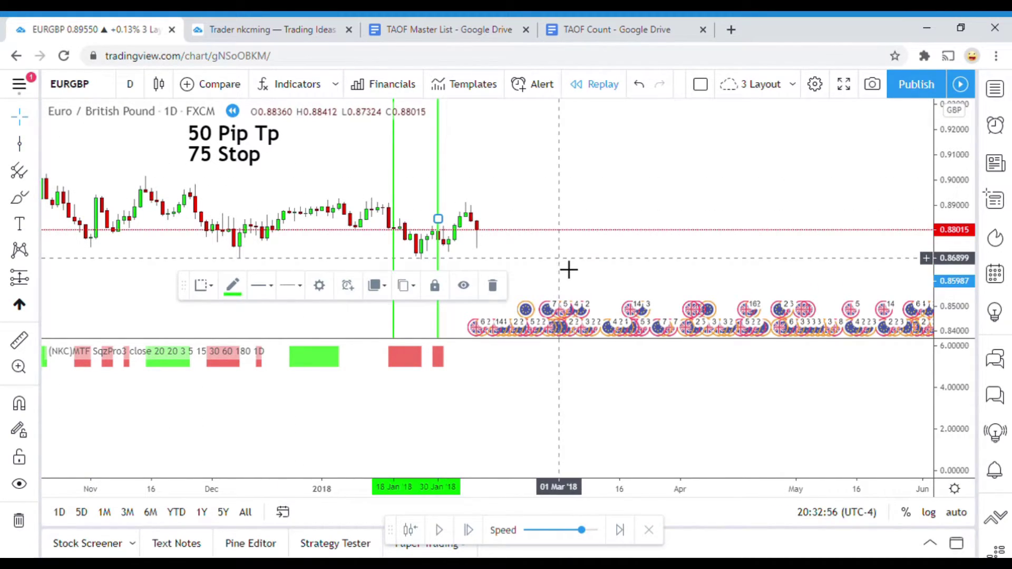
left_click(234, 286)
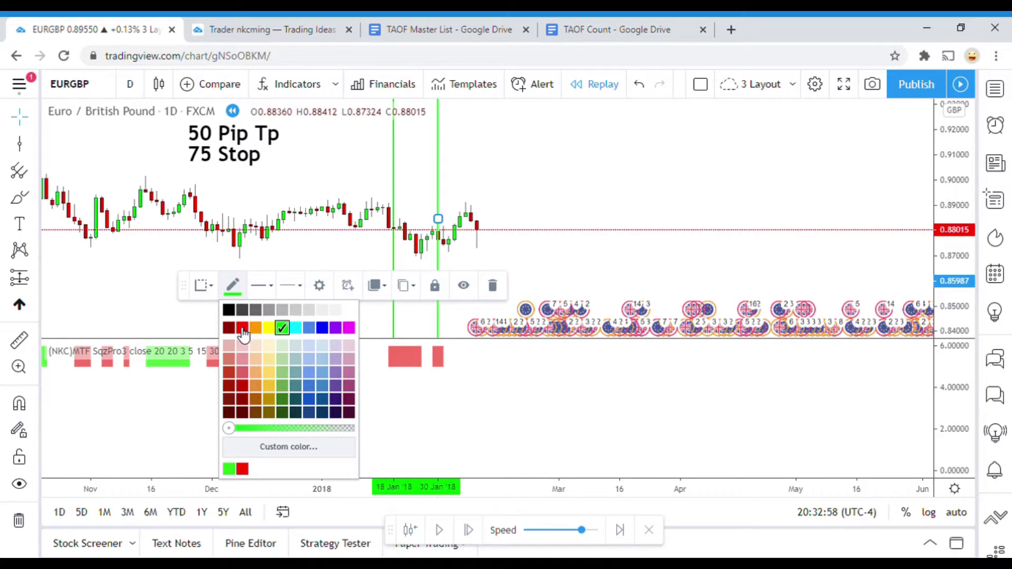
left_click(242, 328)
left_click(678, 244)
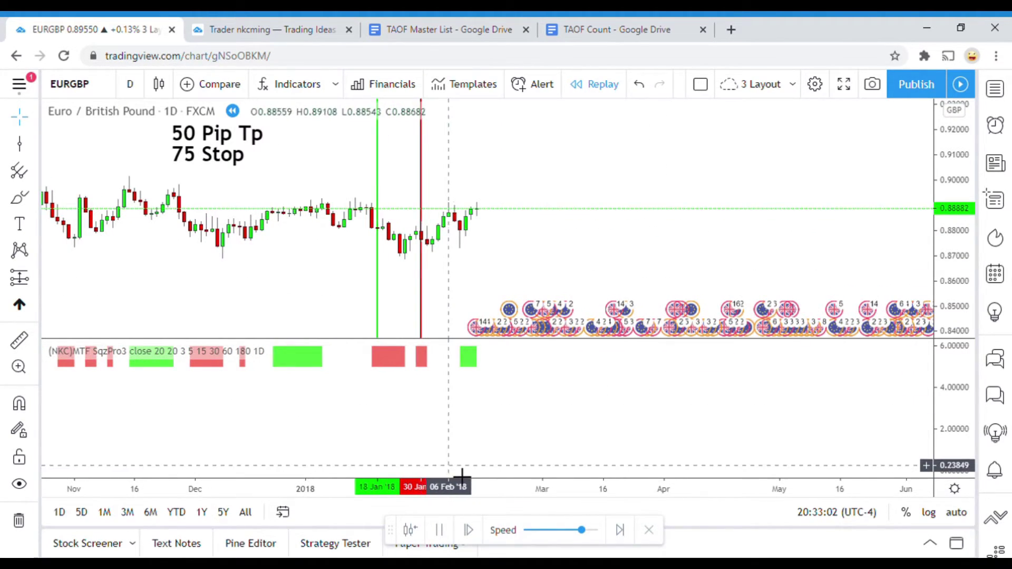
Advance the replay to late February 2018 and measure an upward price move beside the early February candles.
left_click(440, 532)
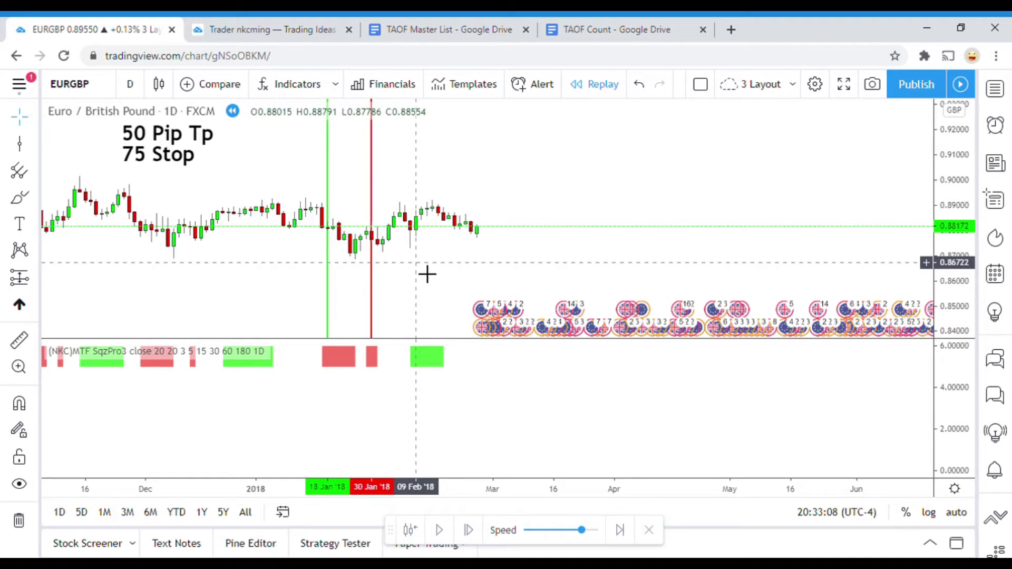
left_click(19, 340)
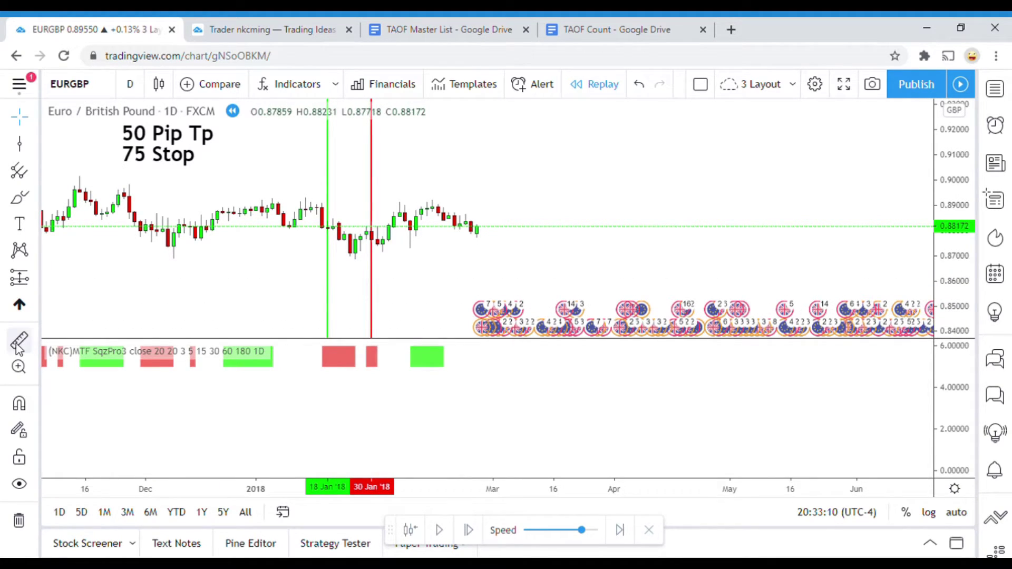
left_click(383, 214)
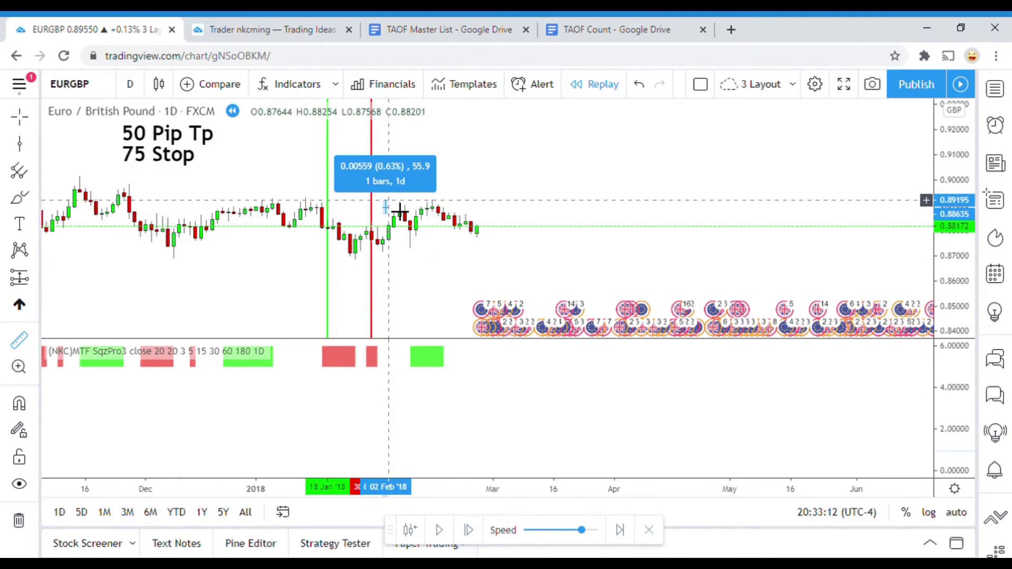
key("Escape")
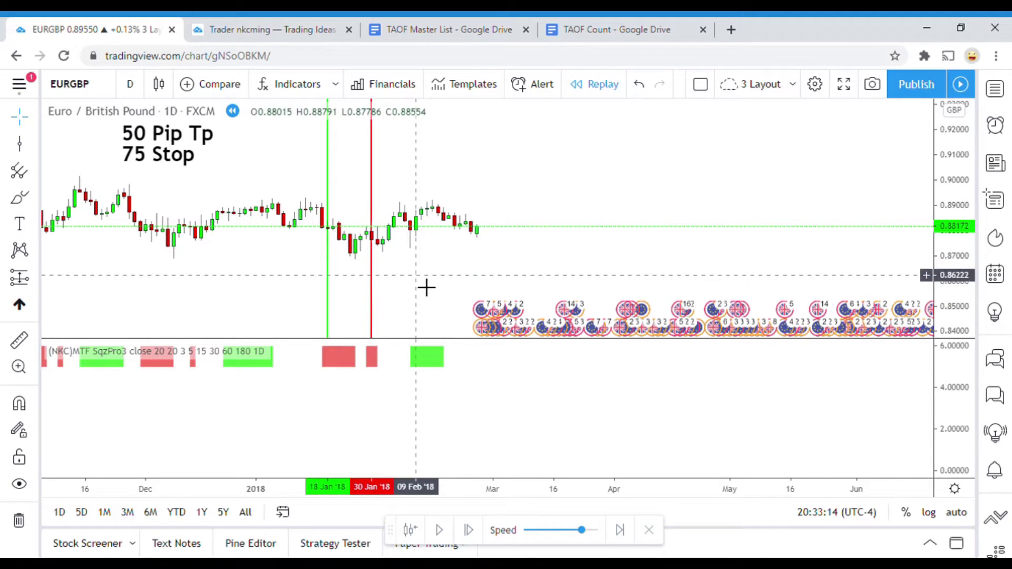
Start another vertical line for marking the next squeeze signal.
left_click(20, 145)
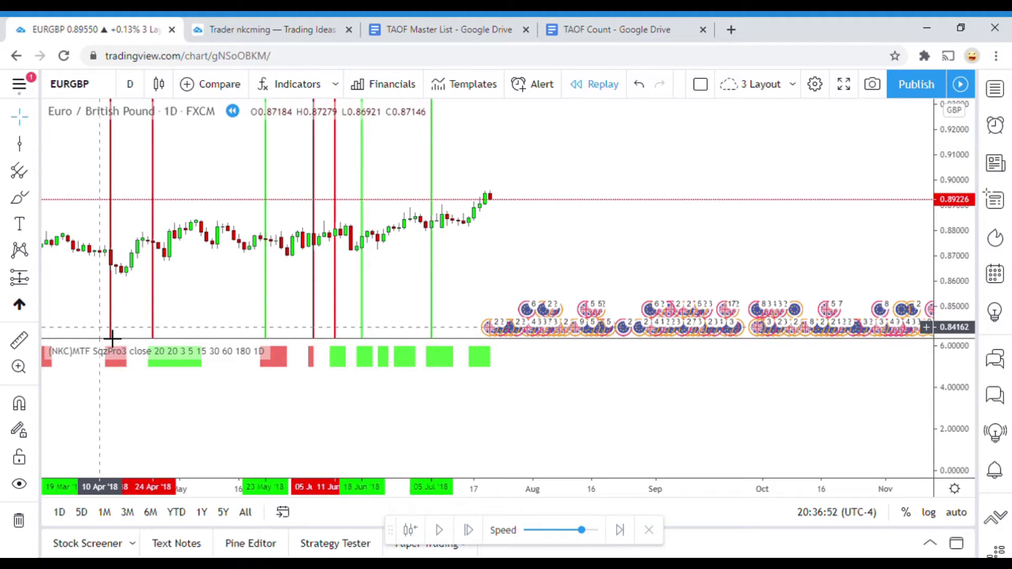
Measure upward price moves from the early July 2018 candles and beside the latest candles in the replay.
left_click(18, 342)
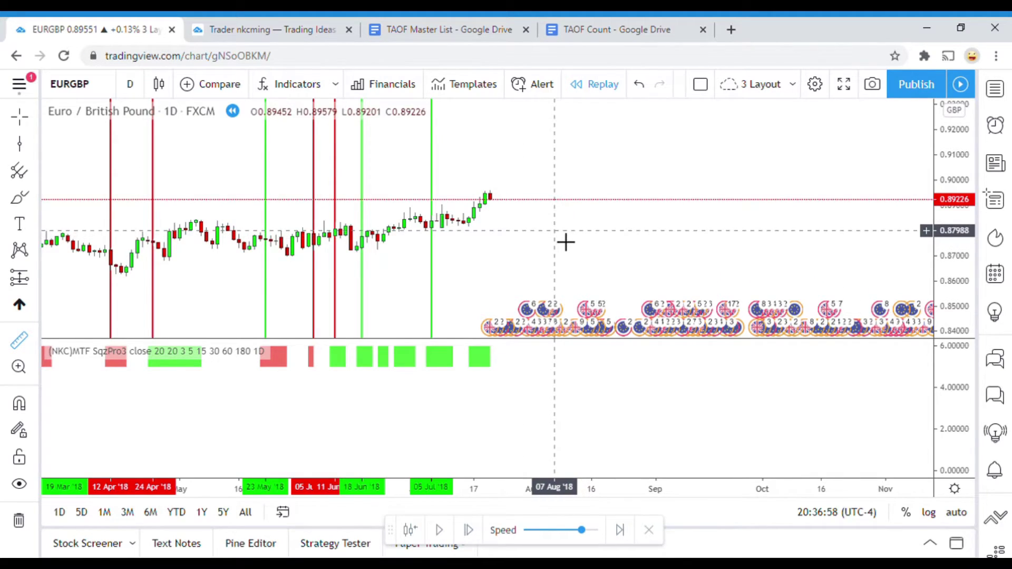
left_click(430, 231, "shift")
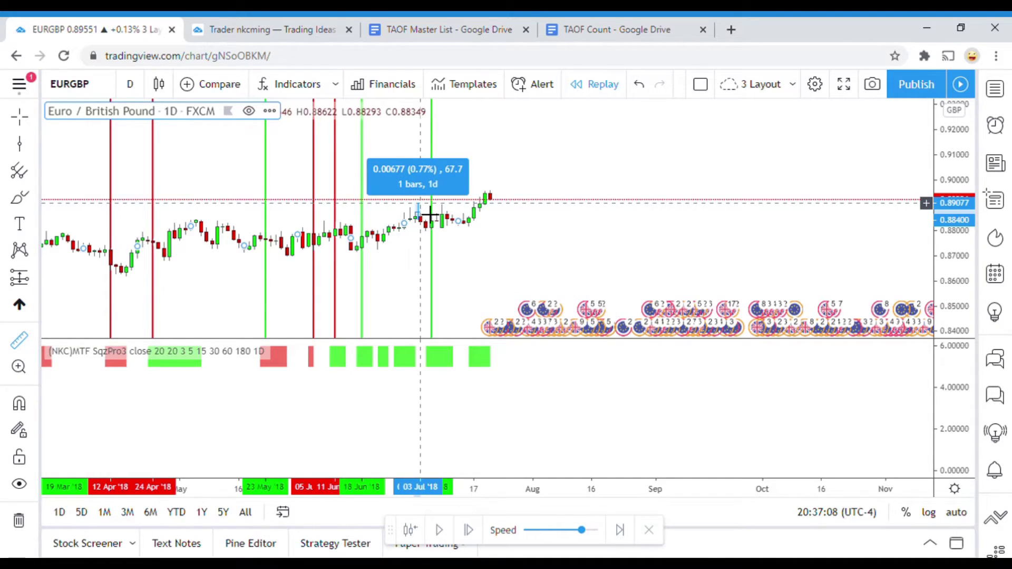
left_click(429, 213)
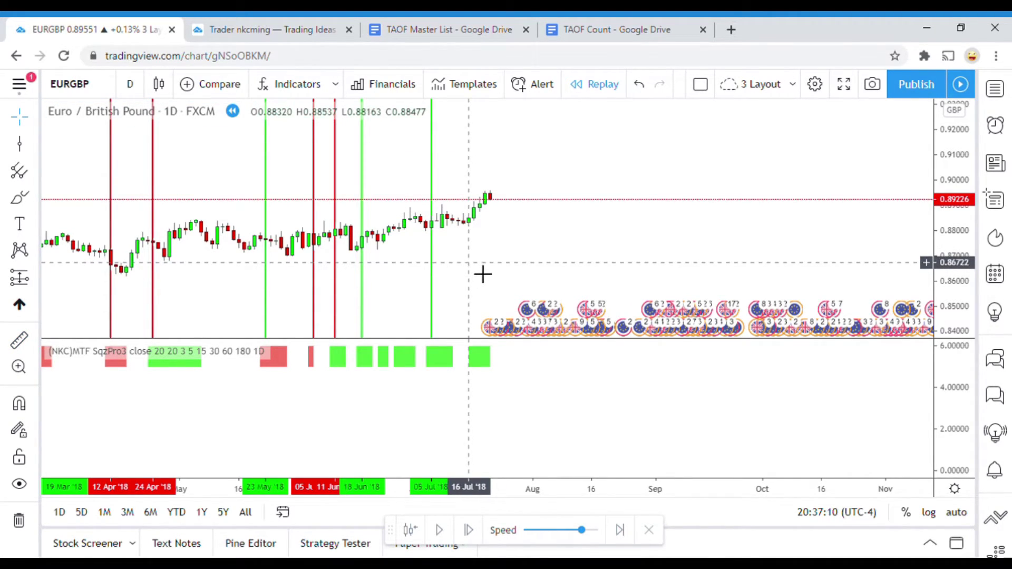
left_click(19, 340)
left_click(510, 213)
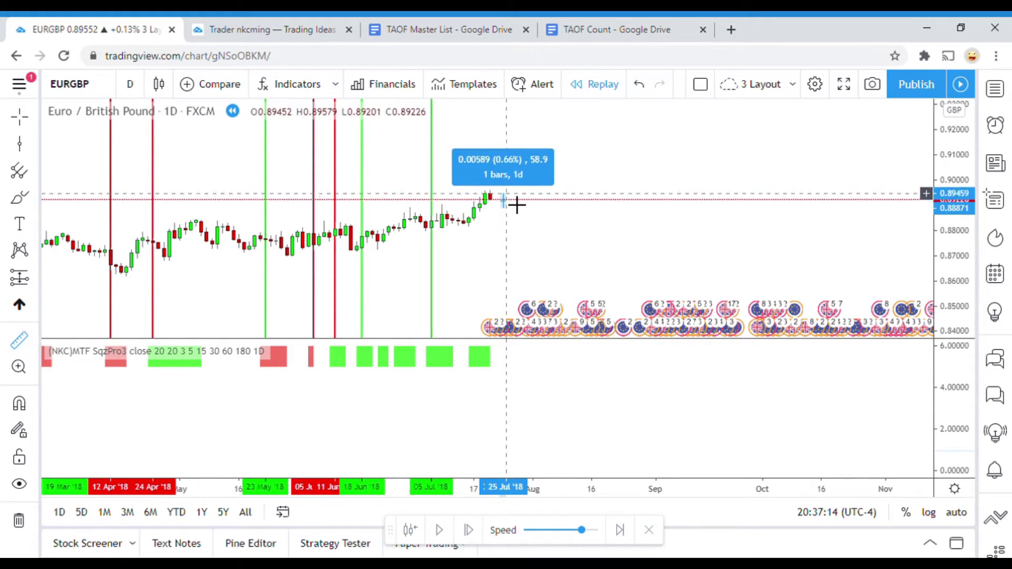
left_click(517, 202)
Place a green vertical line on 17 Jul '18 to mark the squeeze signal.
left_click(19, 144)
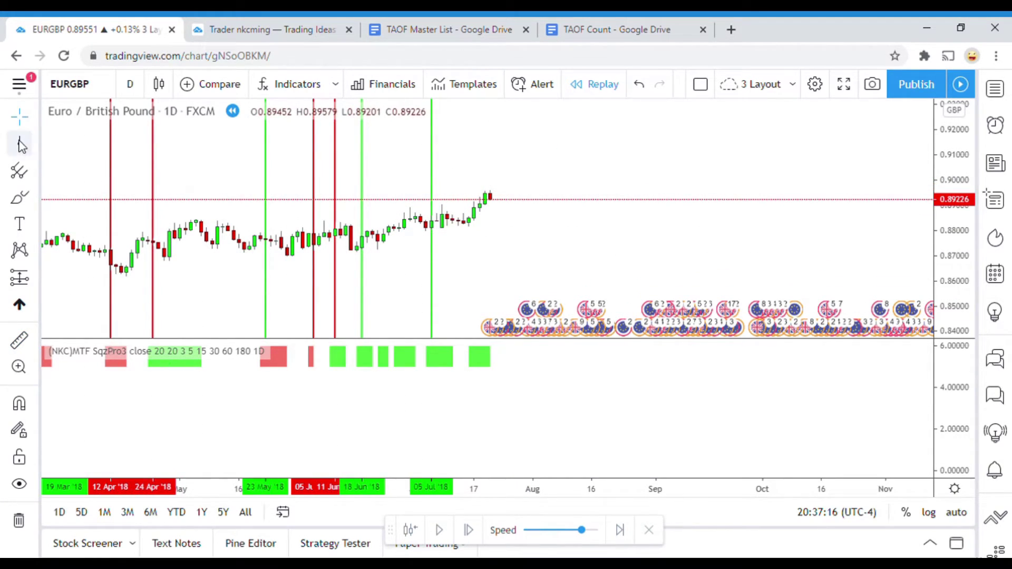
left_click(482, 284)
left_click(483, 366)
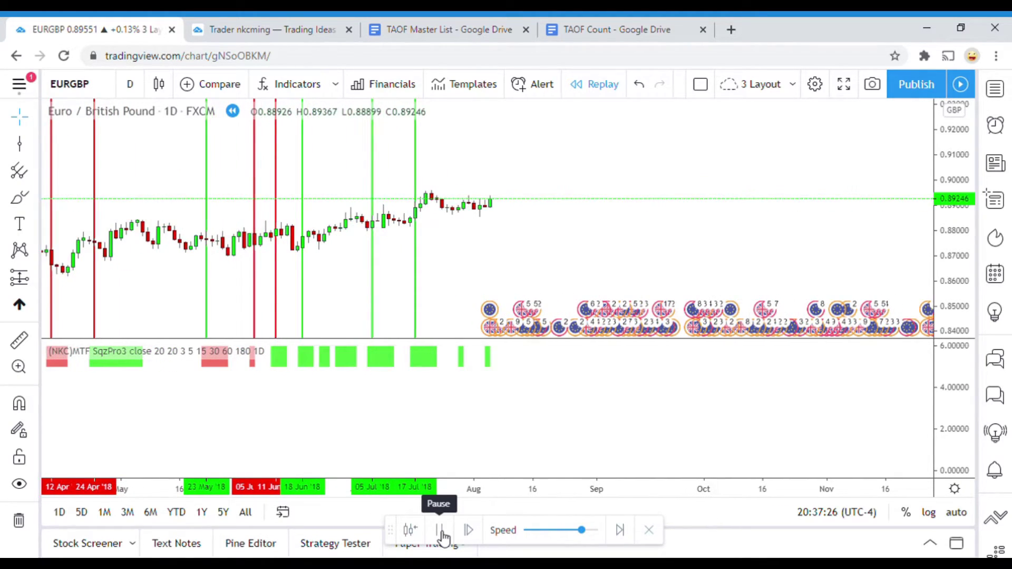
Advance the replay to early August 2018 and measure a downward price move at the 25 Jul '18 candle.
left_click(441, 533)
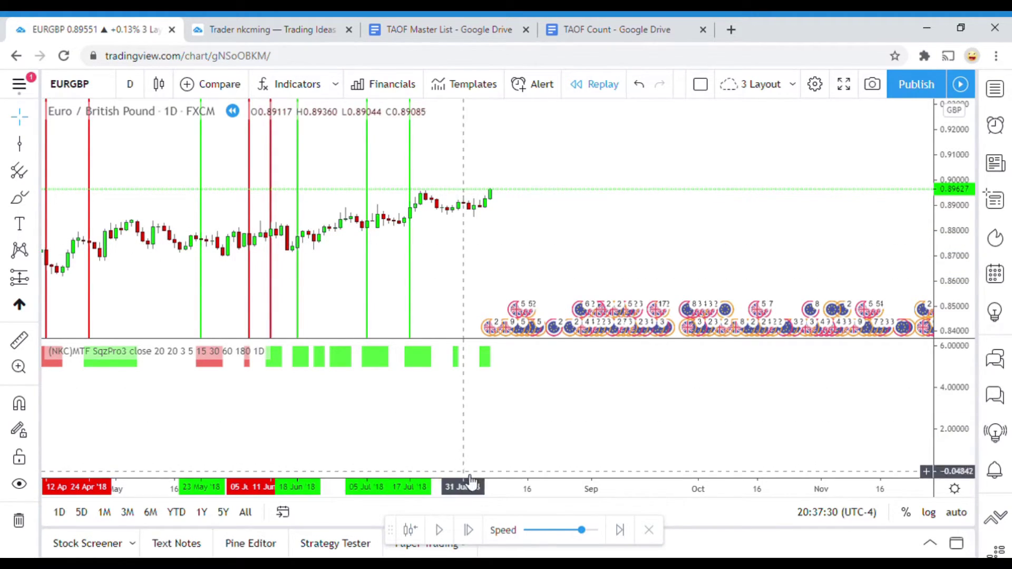
left_click(19, 341)
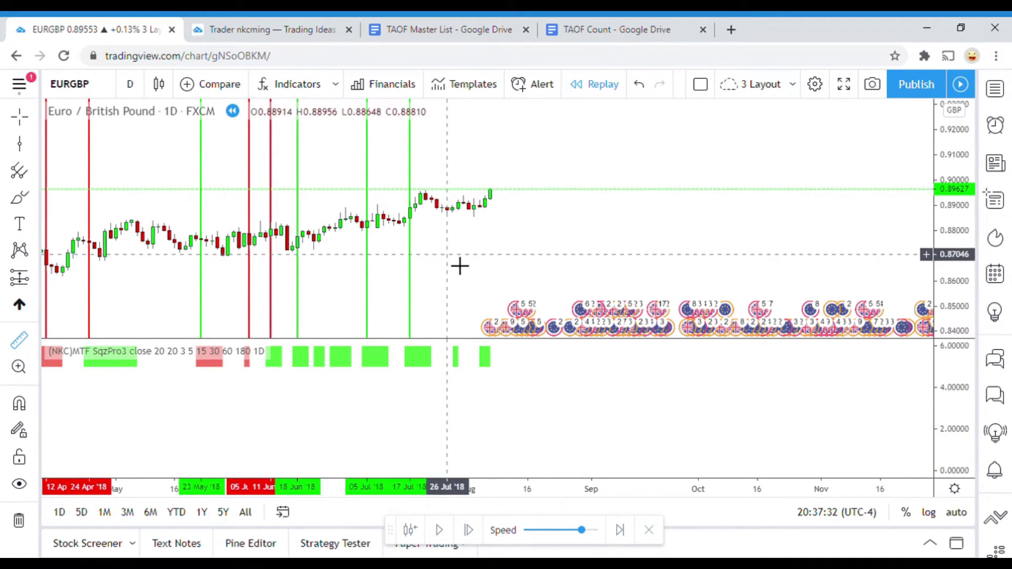
left_click(452, 209)
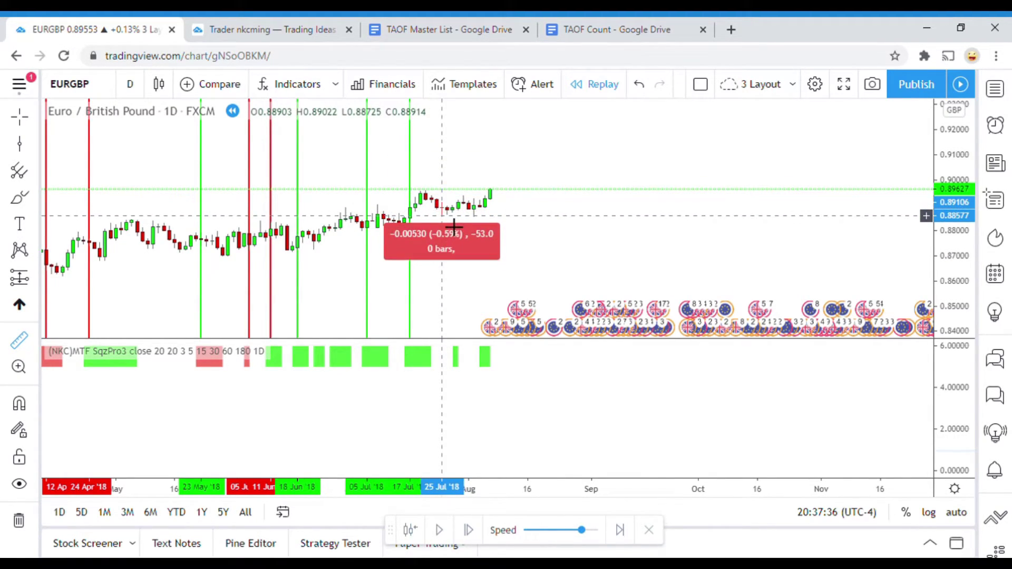
key("Escape")
Place a green vertical line on 30 Jul '18 and advance the replay to late August 2018.
left_click(19, 143)
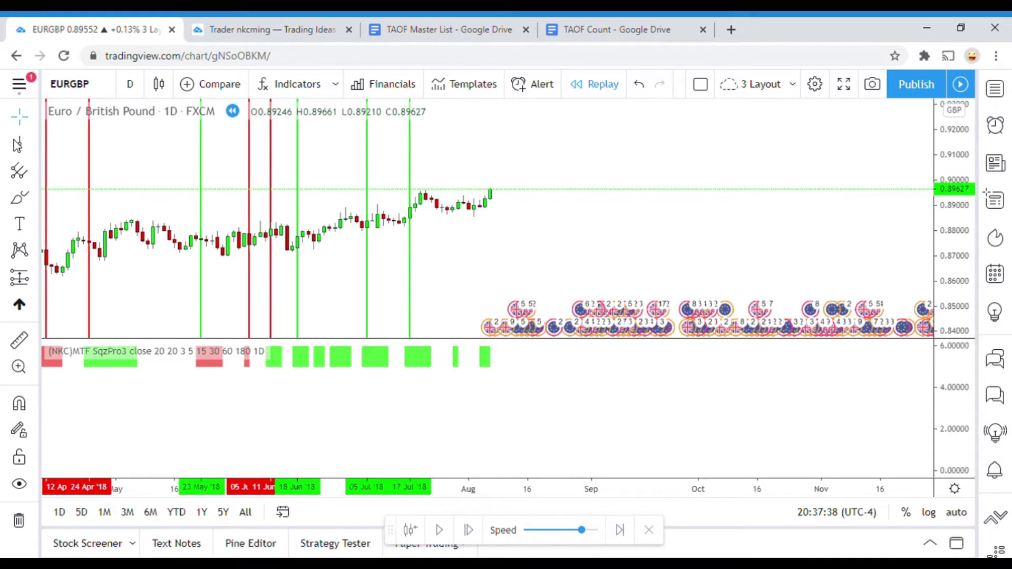
left_click(468, 264)
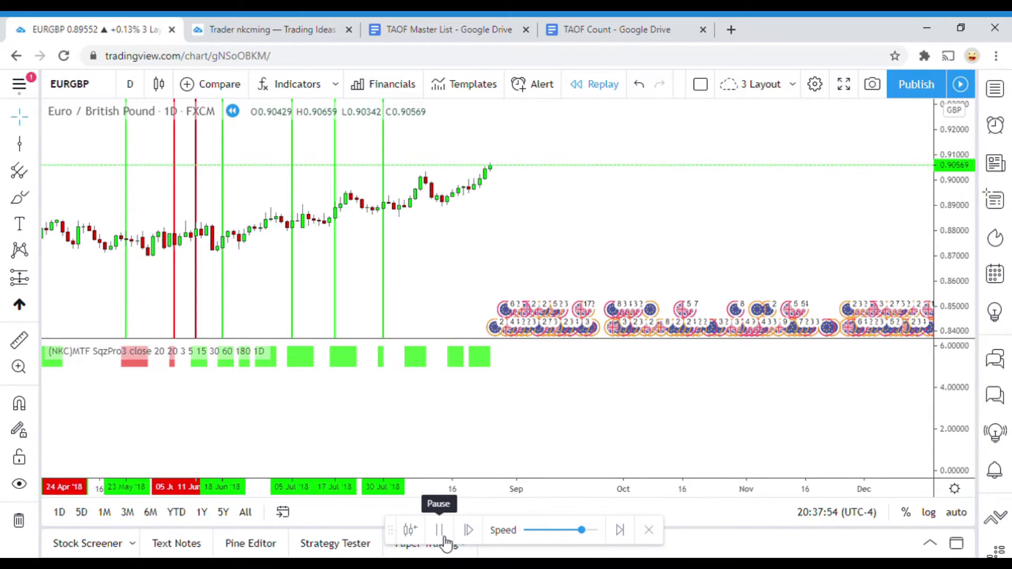
left_click(442, 534)
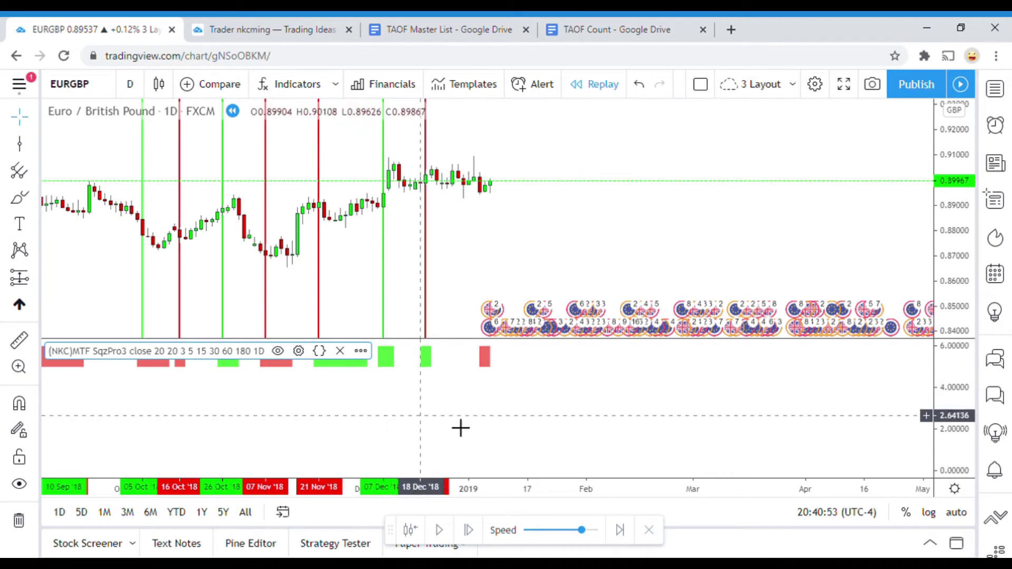
Examine all the green and red trade lines marked on the chart from January 2018 to January 2019.
scroll(584, 421, "down", 2)
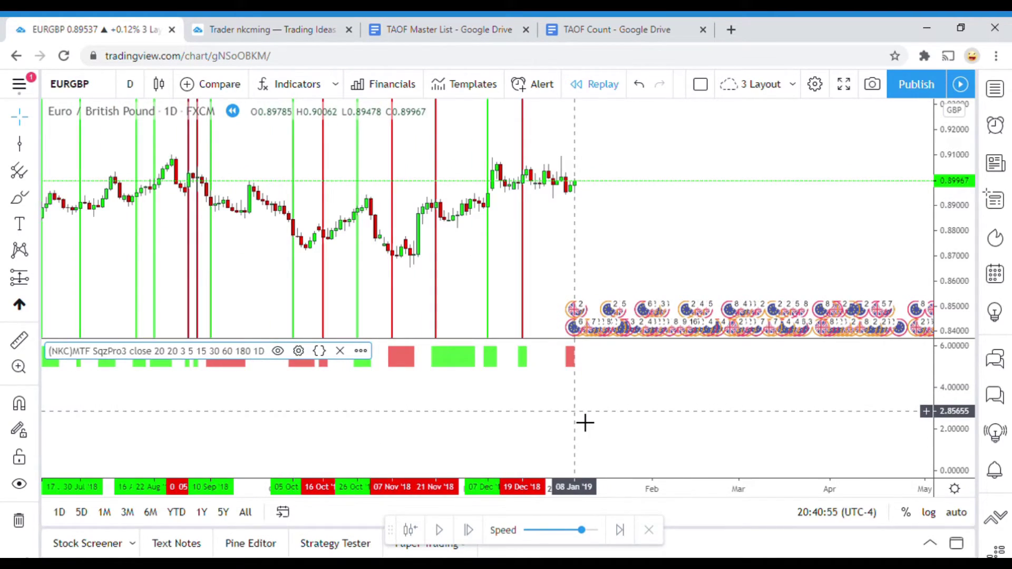
scroll(690, 422, "down", 5)
left_click_drag(696, 417, 653, 417)
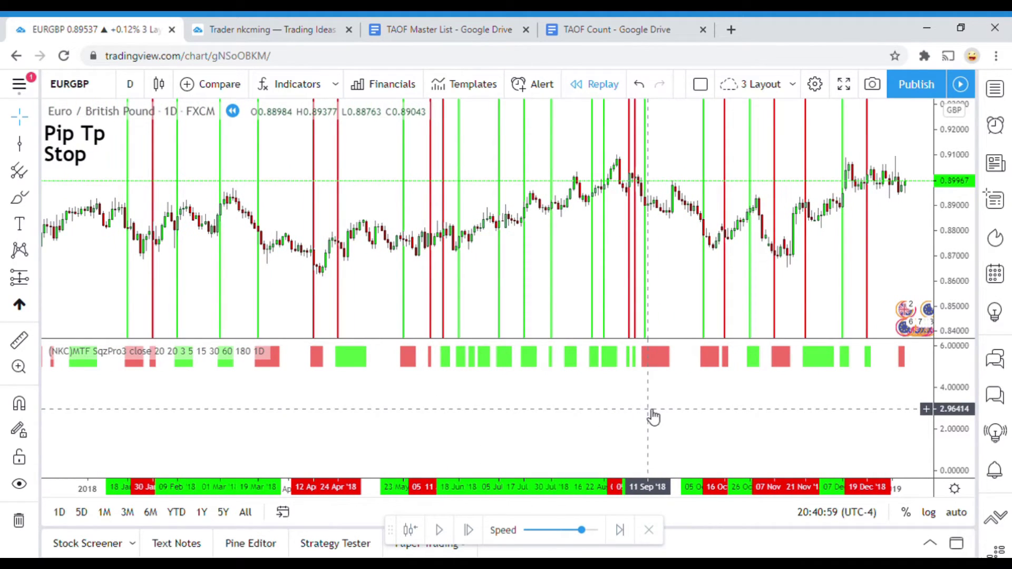
left_click_drag(519, 430, 478, 432)
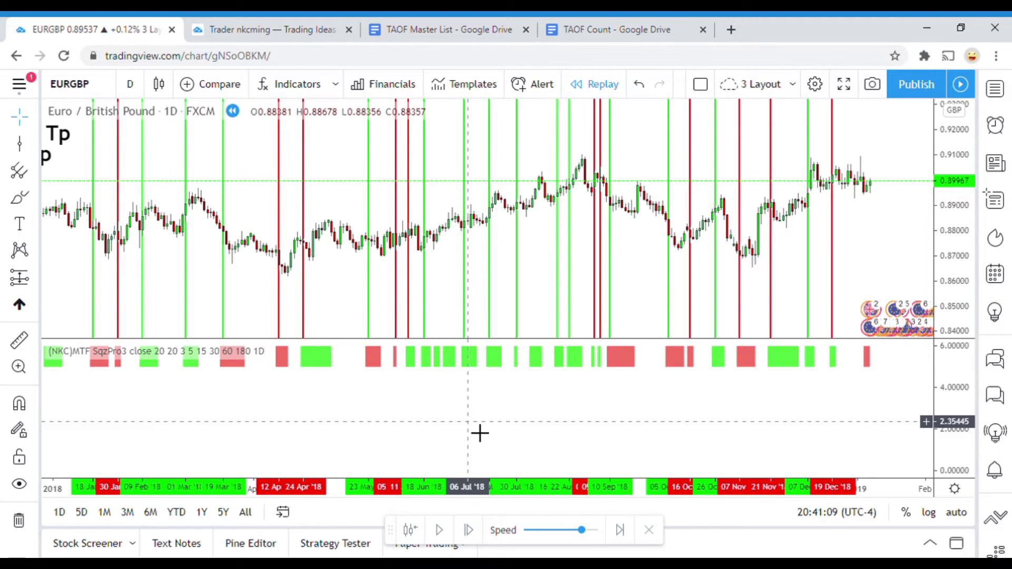
left_click_drag(527, 436, 553, 457)
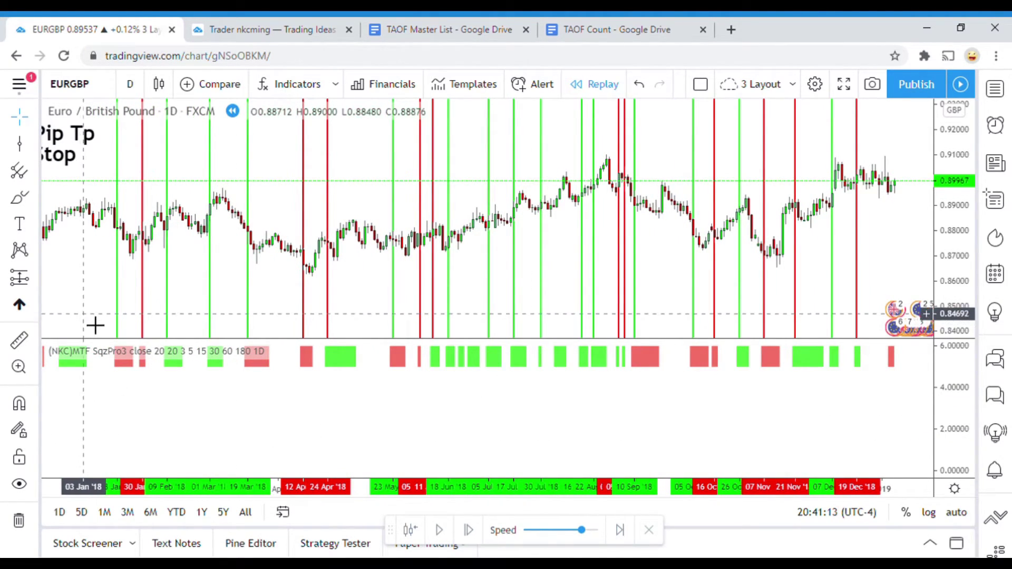